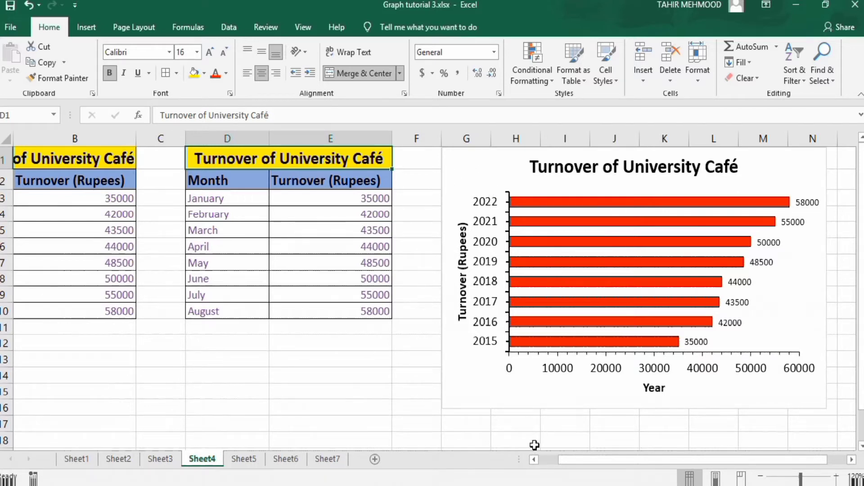
# Switch to the Sheet5 worksheet and clear the existing selection over the two turnover tables
pyautogui.click(534, 459)
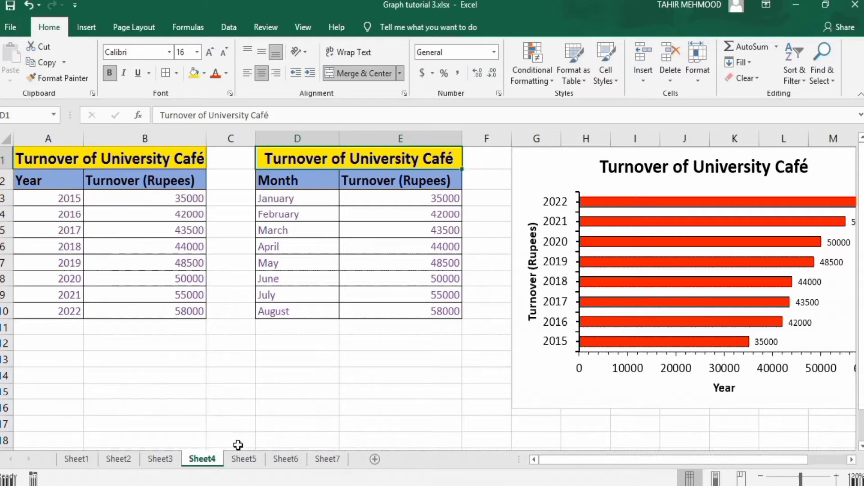
pyautogui.click(244, 458)
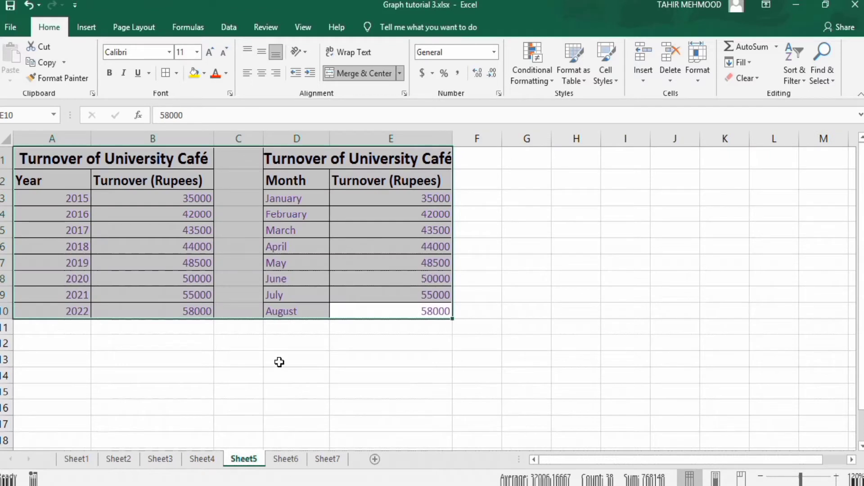
pyautogui.click(279, 363)
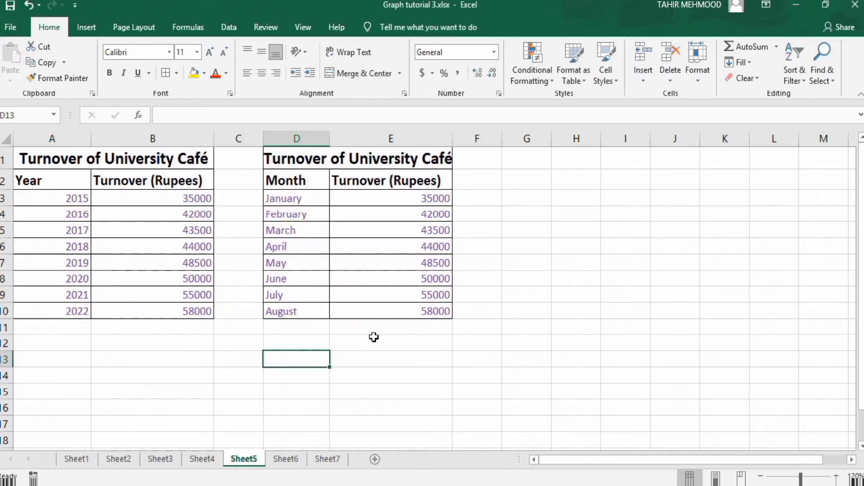
# Insert a 2-D clustered bar chart from the monthly turnover table and delete it again
pyautogui.click(418, 311)
pyautogui.moveTo(417, 312); pyautogui.dragTo(315, 187)
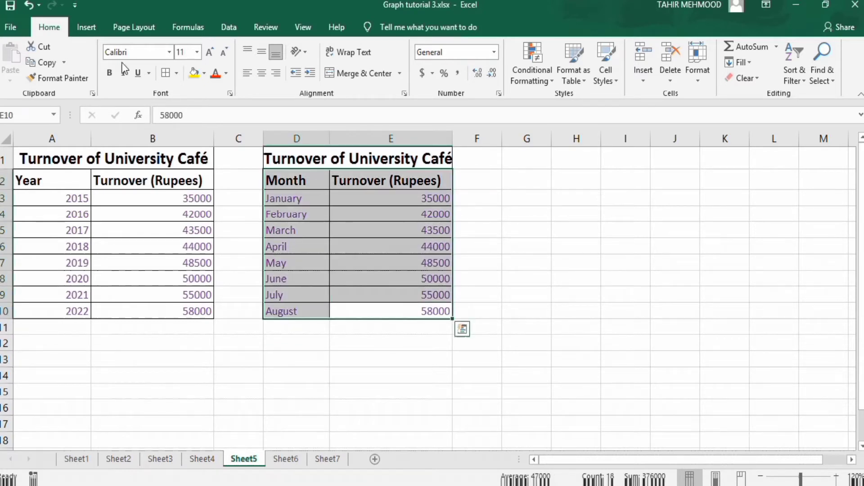
pyautogui.click(89, 31)
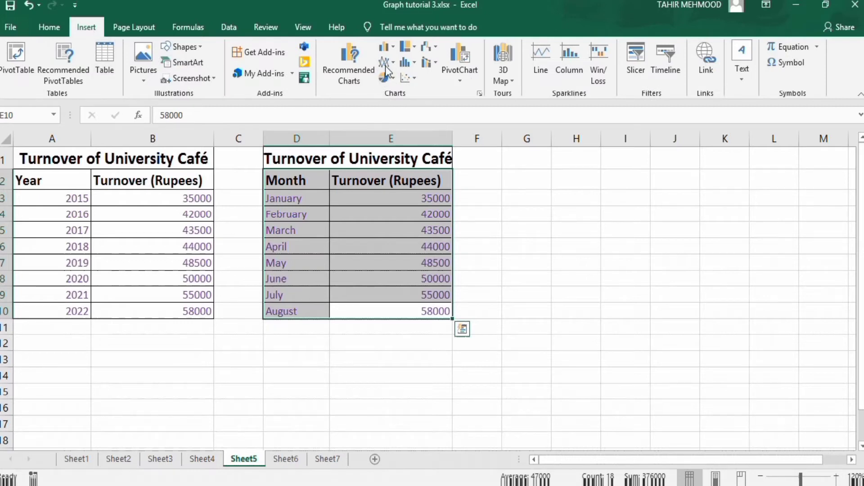
pyautogui.click(393, 47)
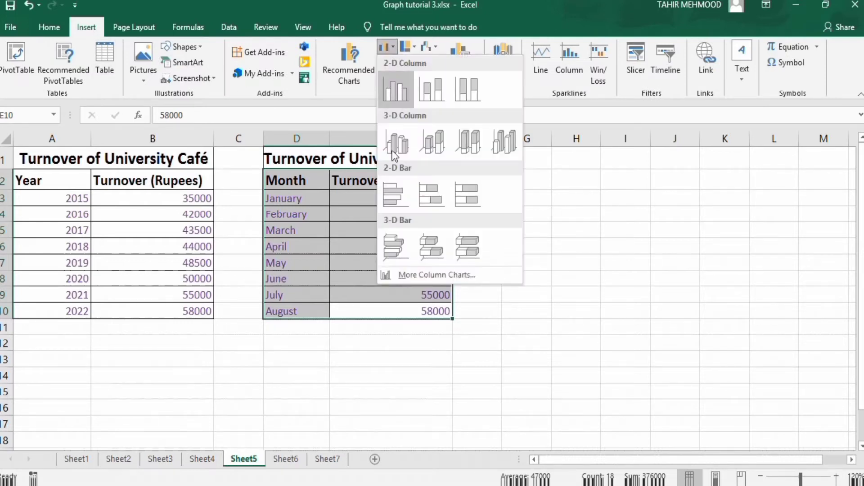
pyautogui.click(392, 190)
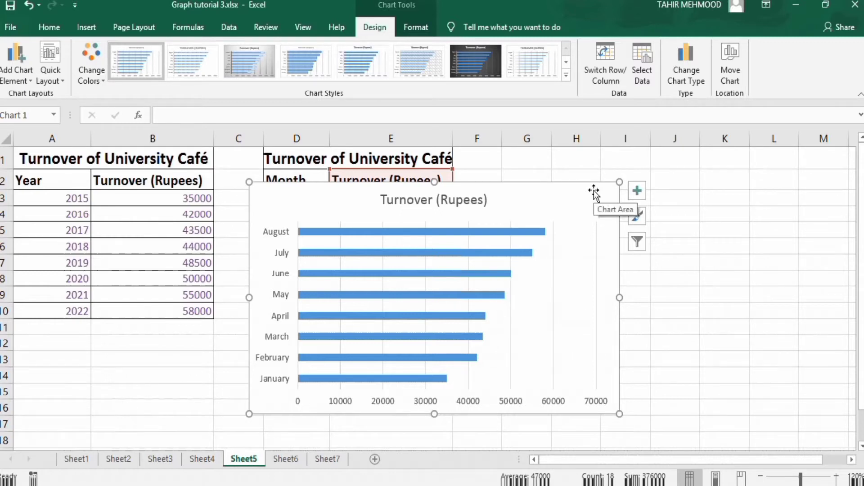
pyautogui.press('Delete')
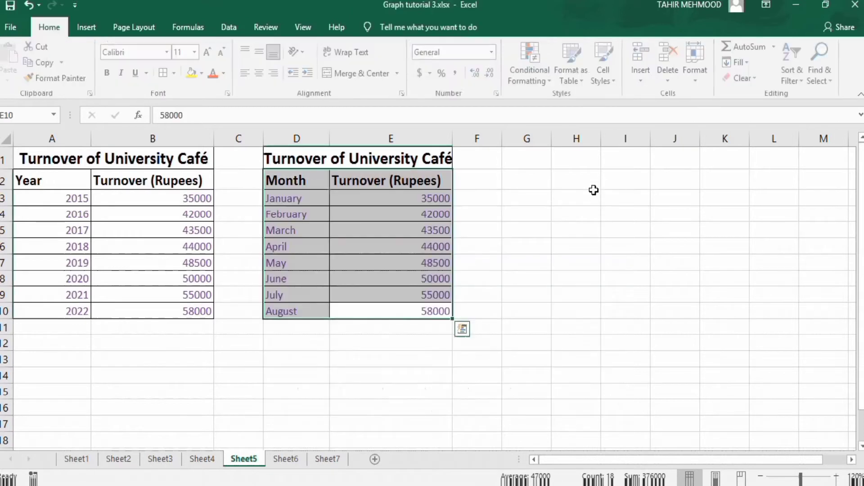
# Insert a blank 2-D clustered bar chart with empty cell C14 selected, away from the data tables
pyautogui.click(172, 376)
pyautogui.click(218, 374)
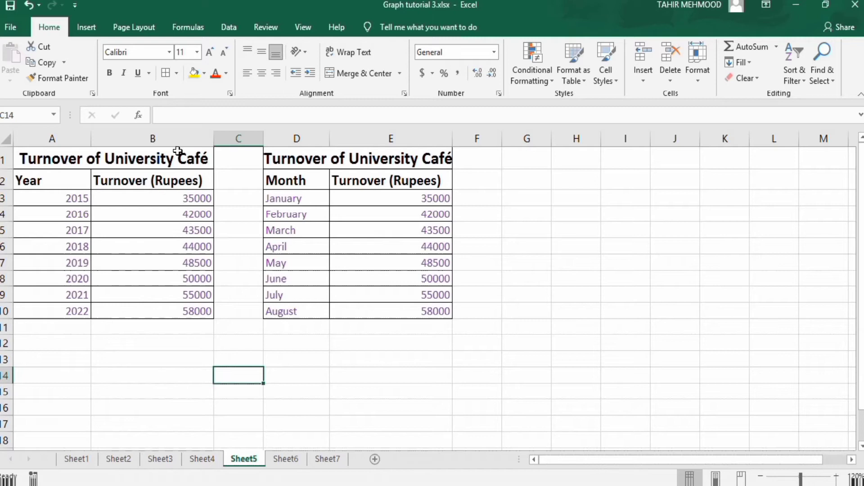
pyautogui.click(86, 27)
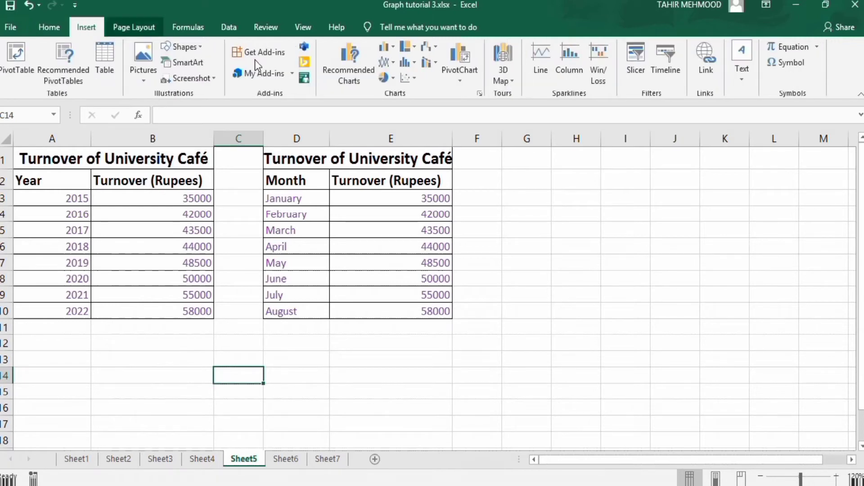
pyautogui.click(392, 45)
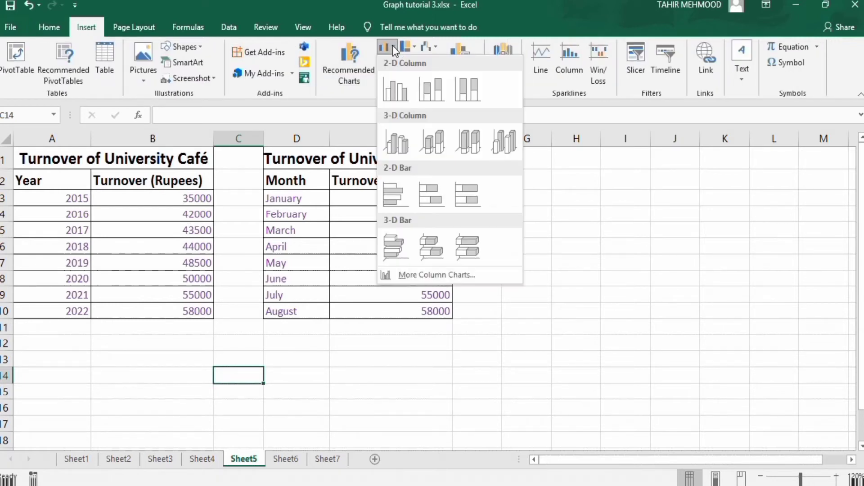
pyautogui.click(394, 193)
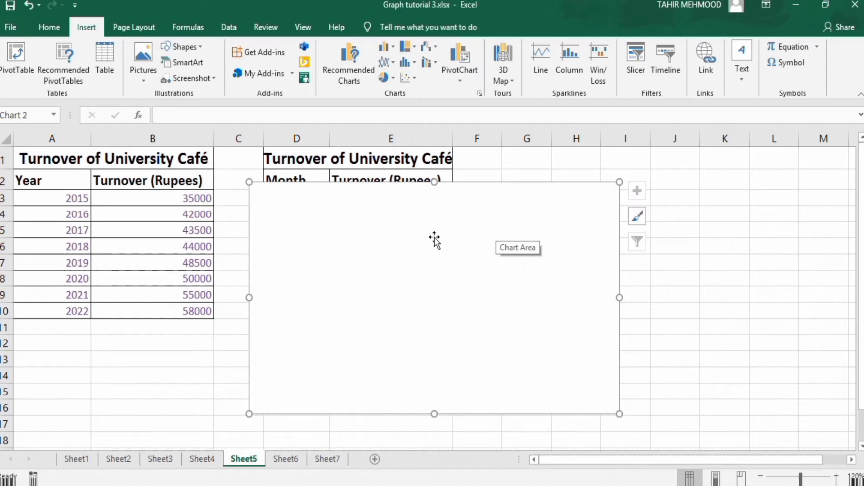
# Add a data series to the blank chart, named from cell B2 with values from B3:B10
pyautogui.rightClick(432, 240)
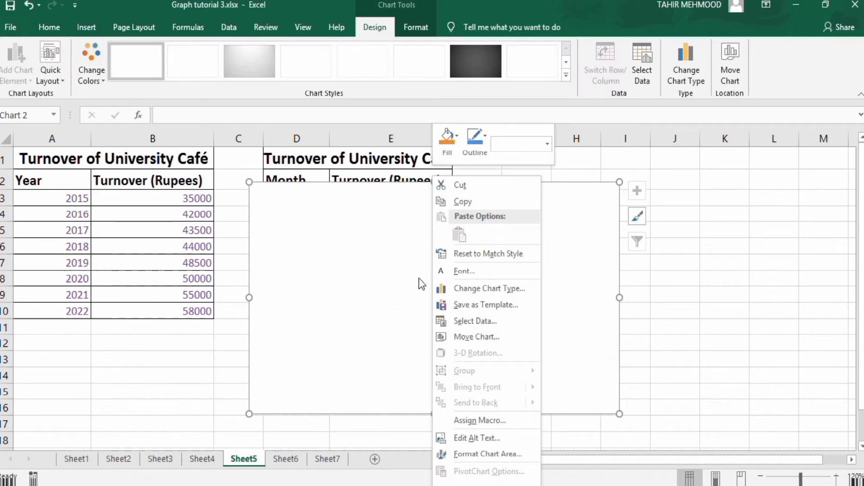
pyautogui.click(473, 323)
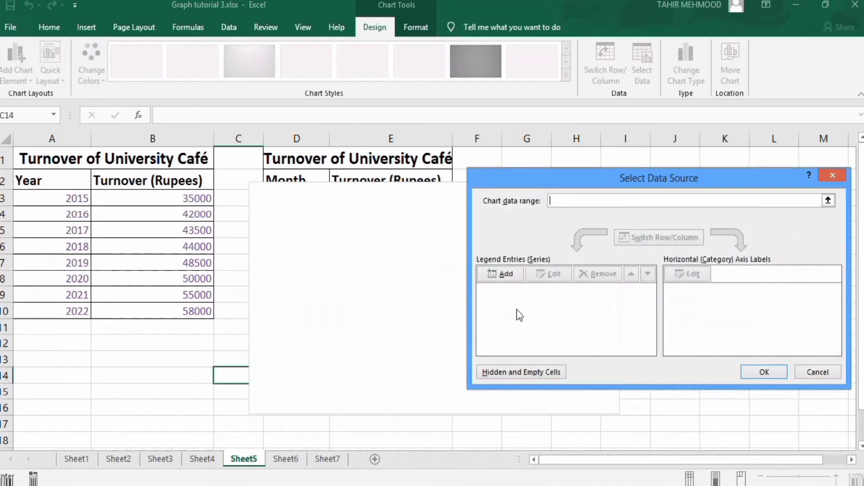
pyautogui.click(506, 275)
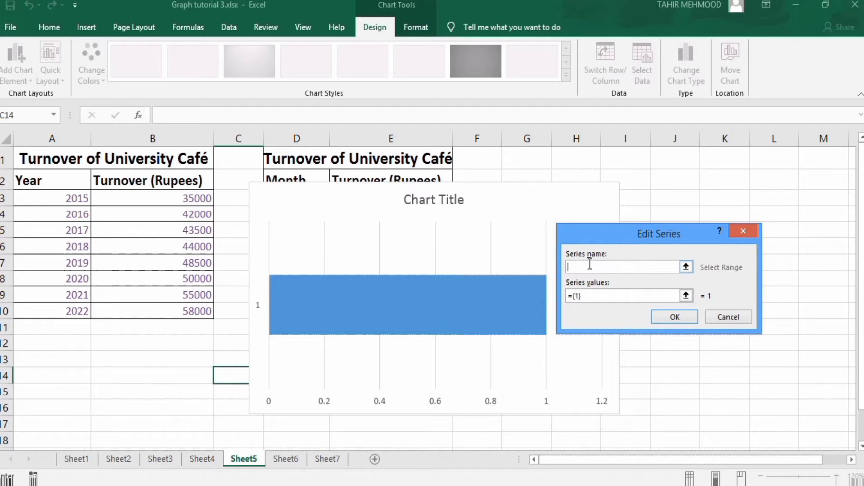
pyautogui.click(194, 179)
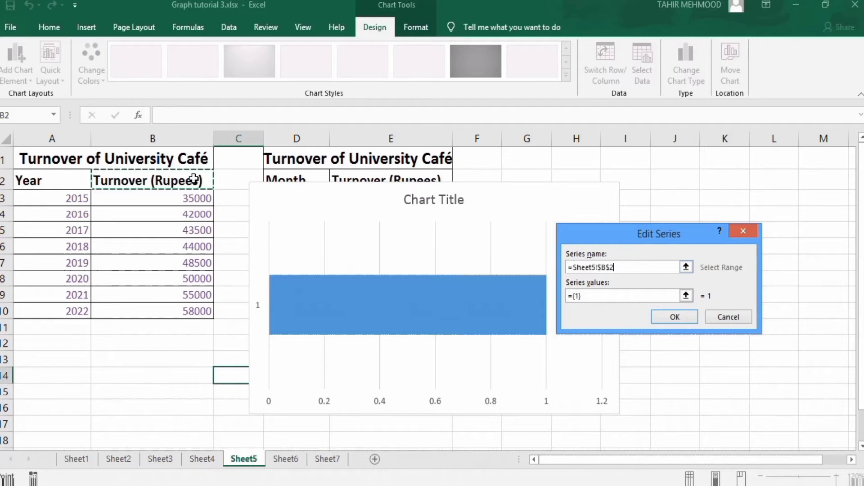
pyautogui.click(588, 295)
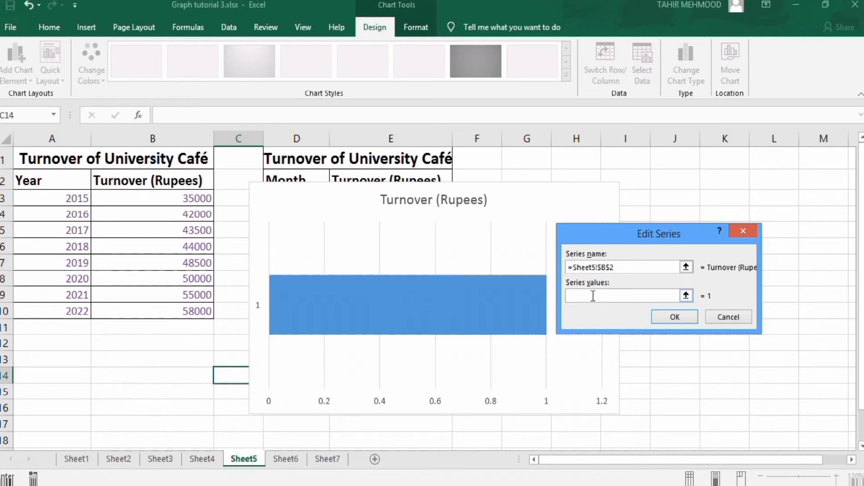
pyautogui.moveTo(180, 197); pyautogui.dragTo(181, 305)
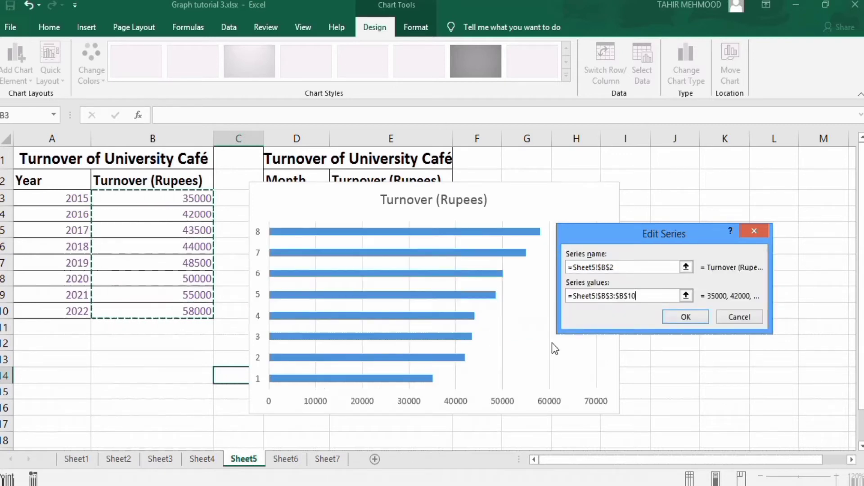
pyautogui.click(685, 318)
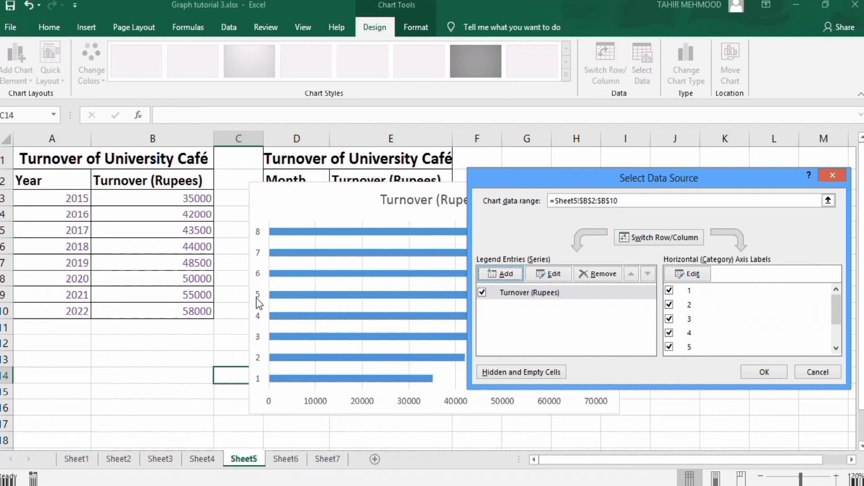
# Set the chart's category axis labels to the years in A3:A10 and accept the data source
pyautogui.click(690, 273)
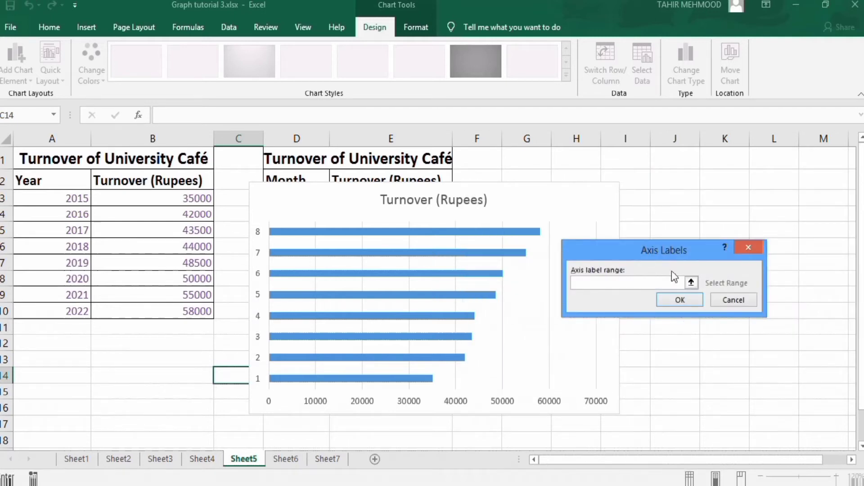
pyautogui.click(57, 198)
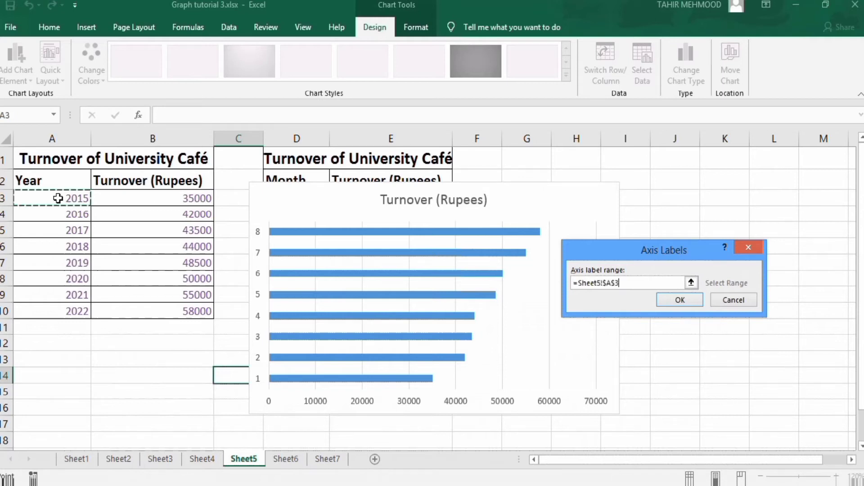
pyautogui.moveTo(58, 199); pyautogui.dragTo(58, 305)
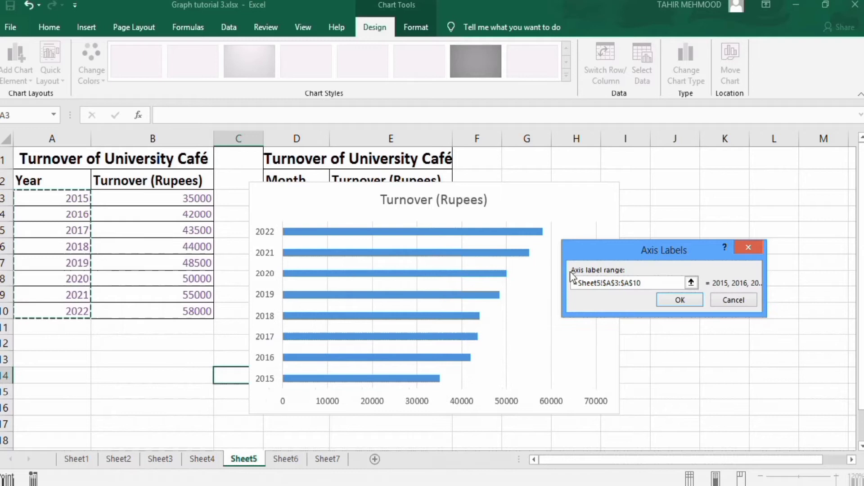
pyautogui.click(675, 300)
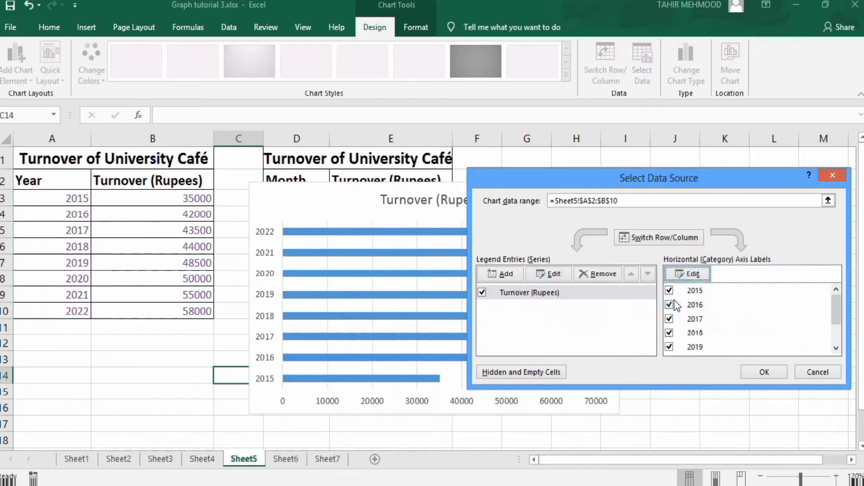
pyautogui.click(762, 372)
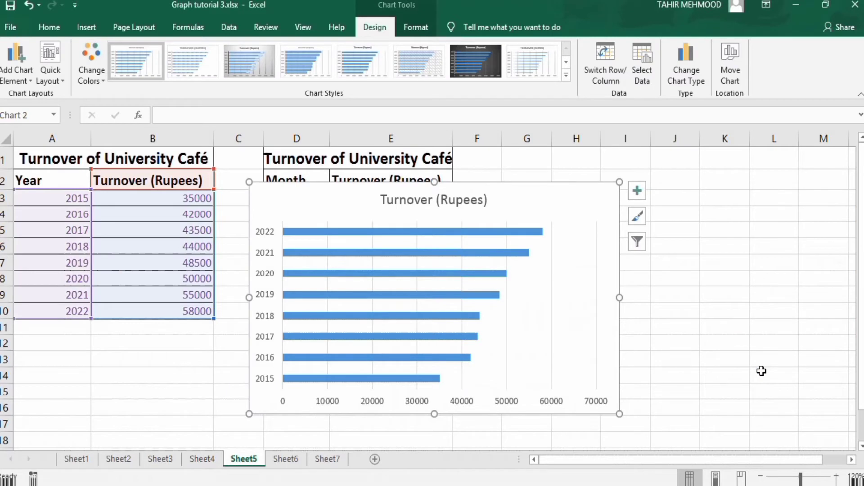
pyautogui.click(63, 81)
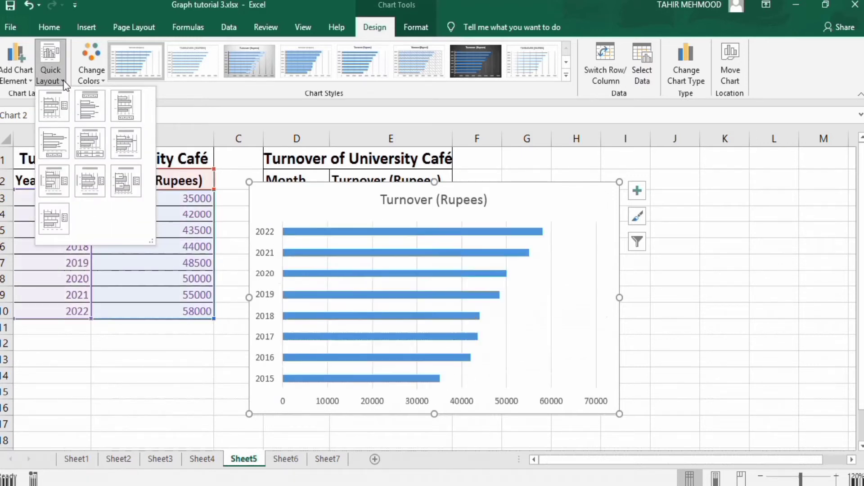
pyautogui.click(103, 83)
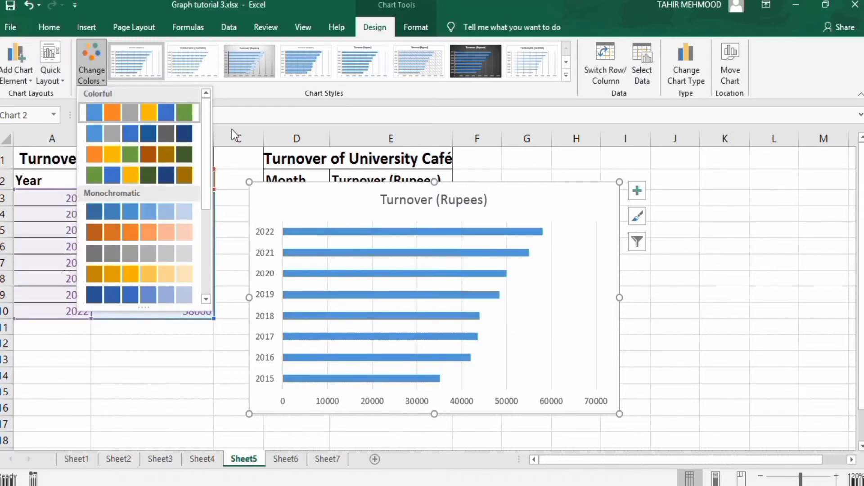
pyautogui.click(228, 242)
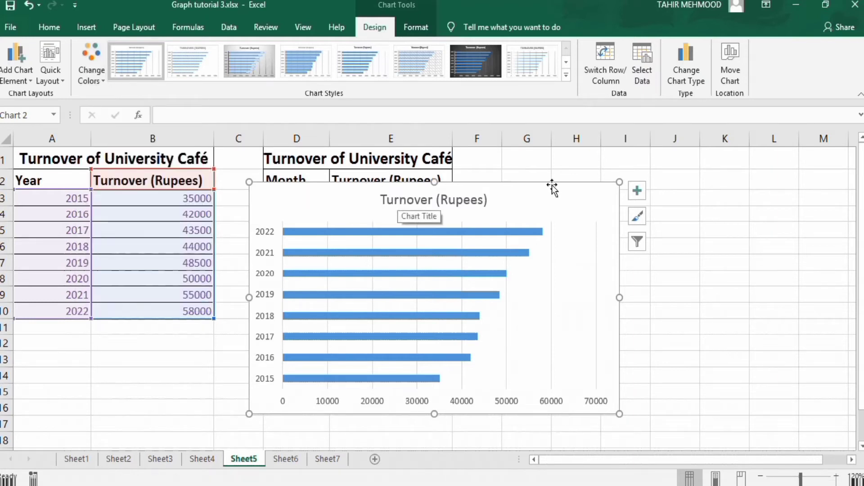
# Remove the chart's gridlines and add data labels and axis titles
pyautogui.click(638, 191)
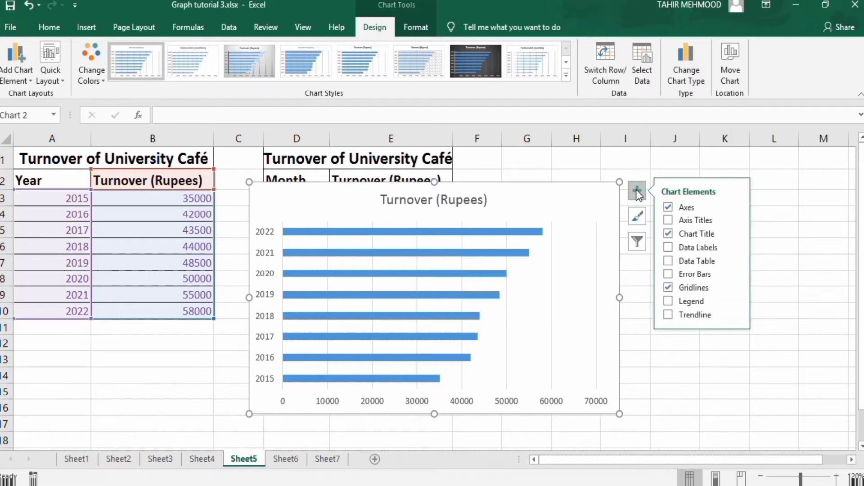
pyautogui.click(669, 287)
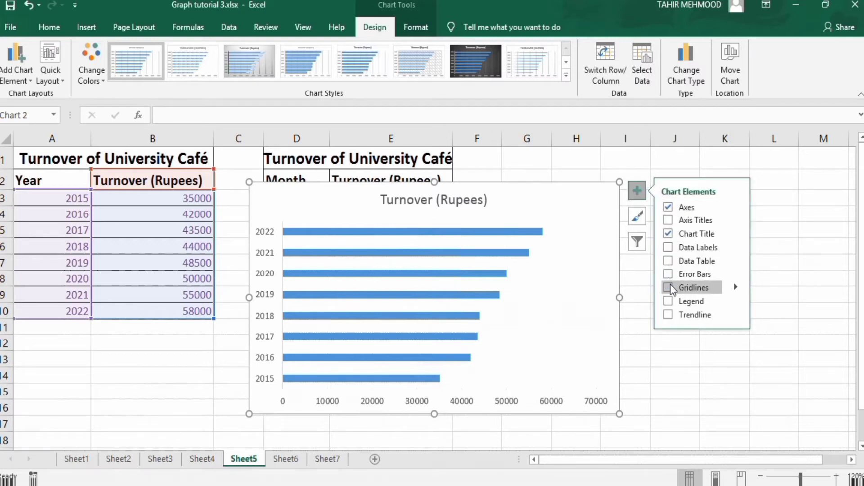
pyautogui.click(680, 246)
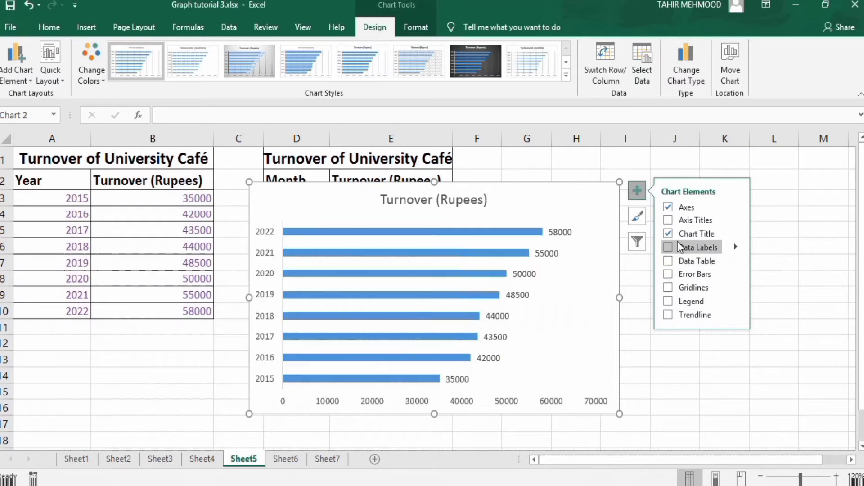
pyautogui.click(668, 247)
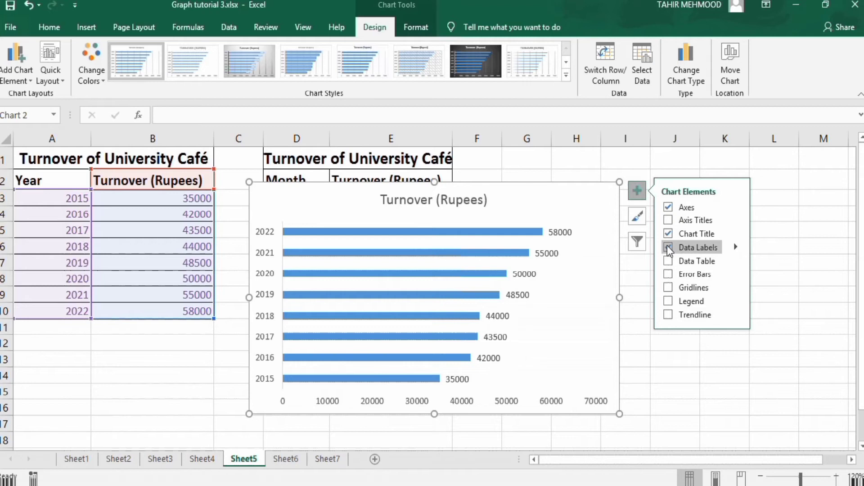
pyautogui.click(687, 220)
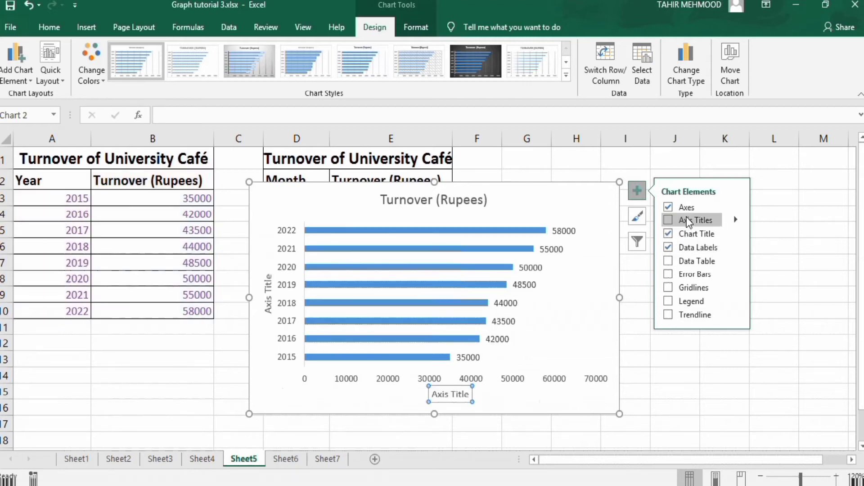
pyautogui.click(667, 220)
pyautogui.click(667, 220)
pyautogui.click(690, 397)
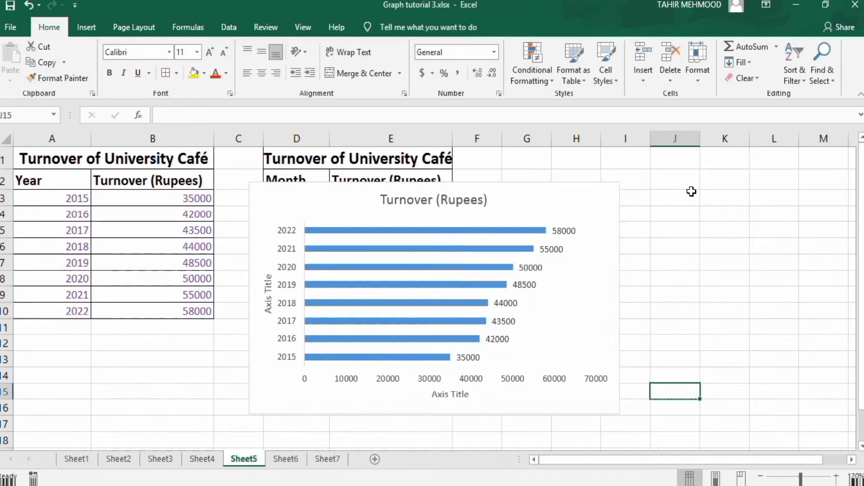
# Link the chart title to cell A1 so it reads Turnover of University Café
pyautogui.click(449, 204)
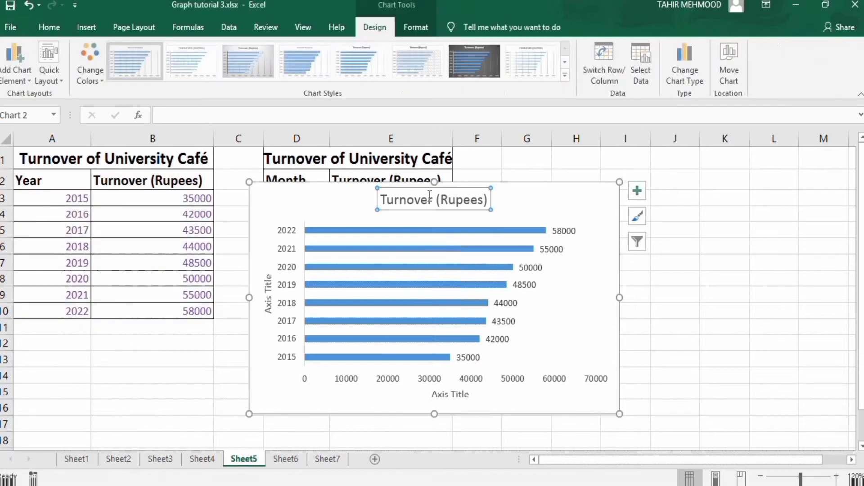
pyautogui.click(210, 115)
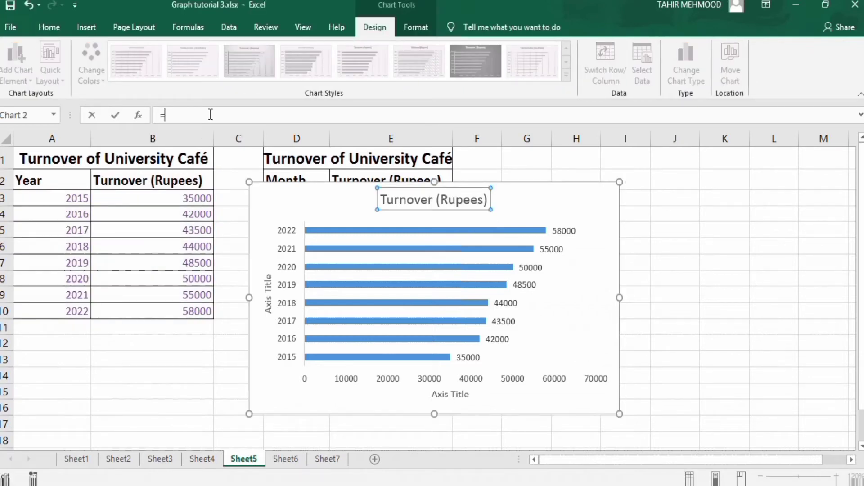
pyautogui.click(161, 160)
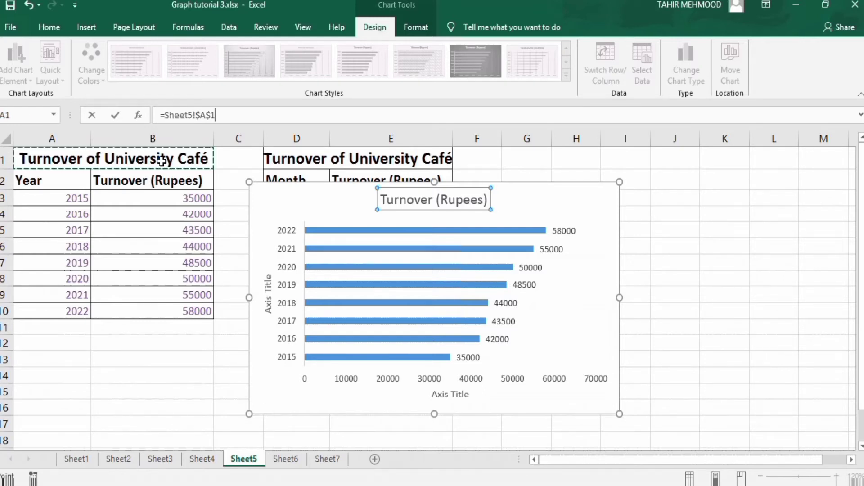
pyautogui.press('Return')
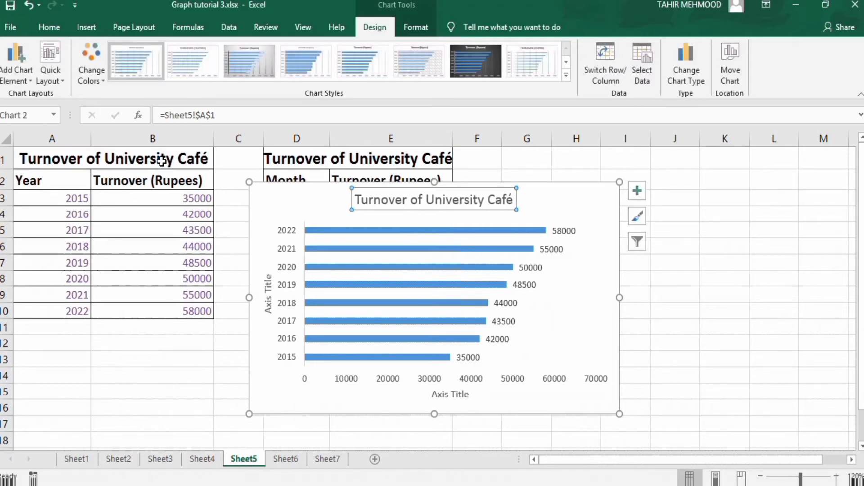
# Format the chart title in bold black text at size 16
pyautogui.click(50, 27)
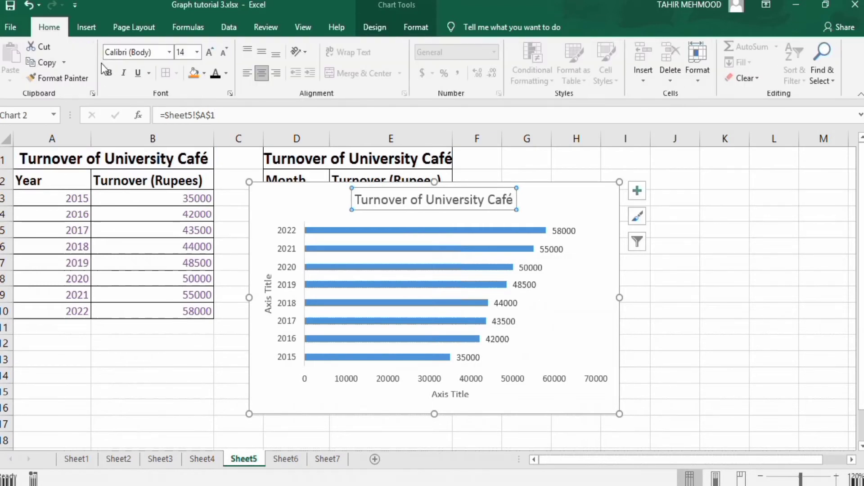
pyautogui.click(199, 55)
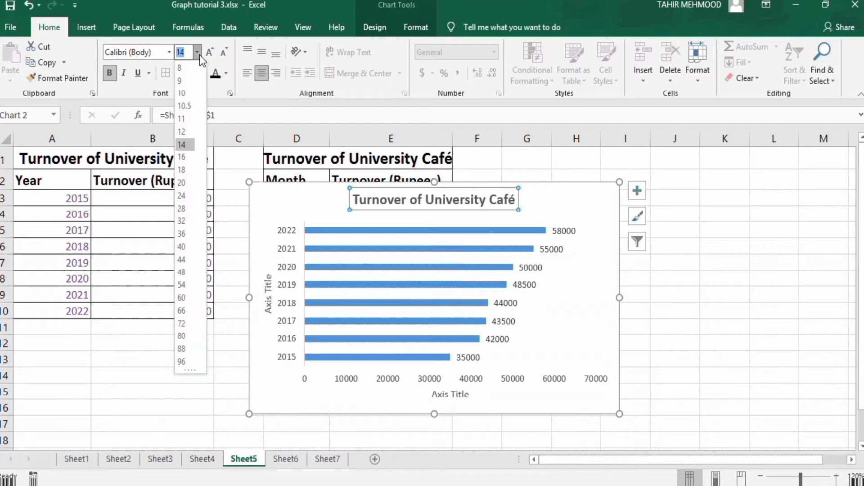
pyautogui.click(188, 157)
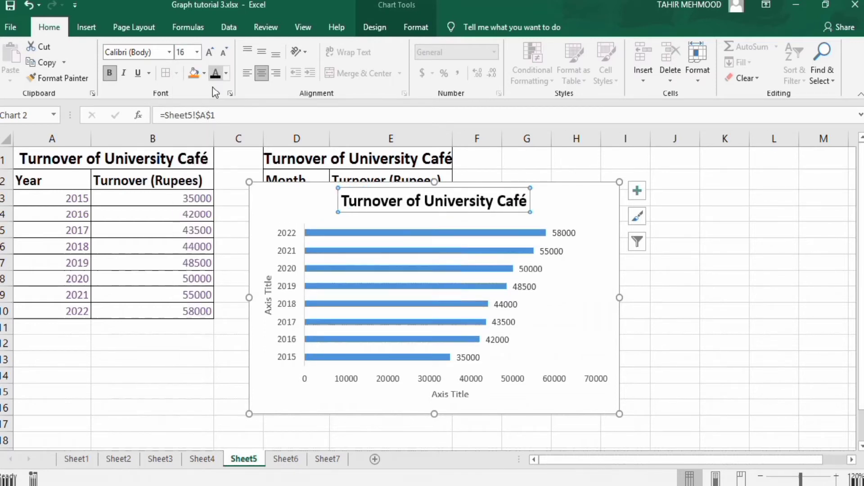
# Link the vertical axis title to cell B2, Turnover (Rupees)
pyautogui.click(268, 295)
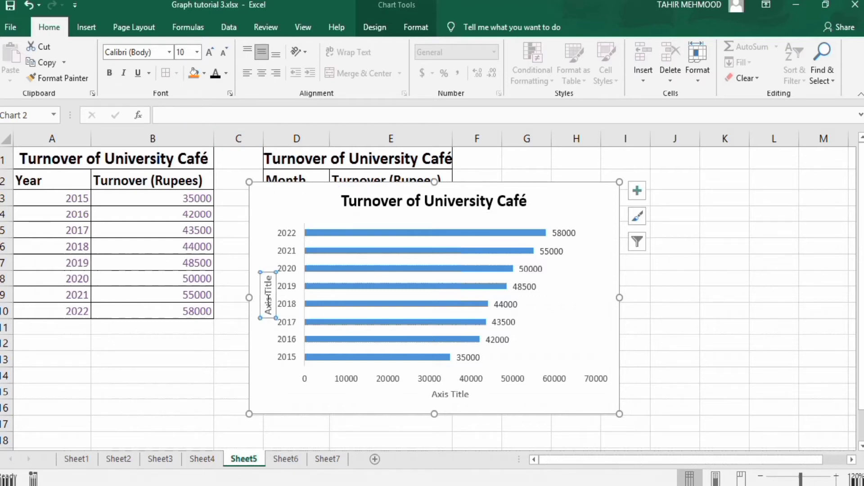
pyautogui.click(215, 114)
pyautogui.write('=')
pyautogui.click(157, 182)
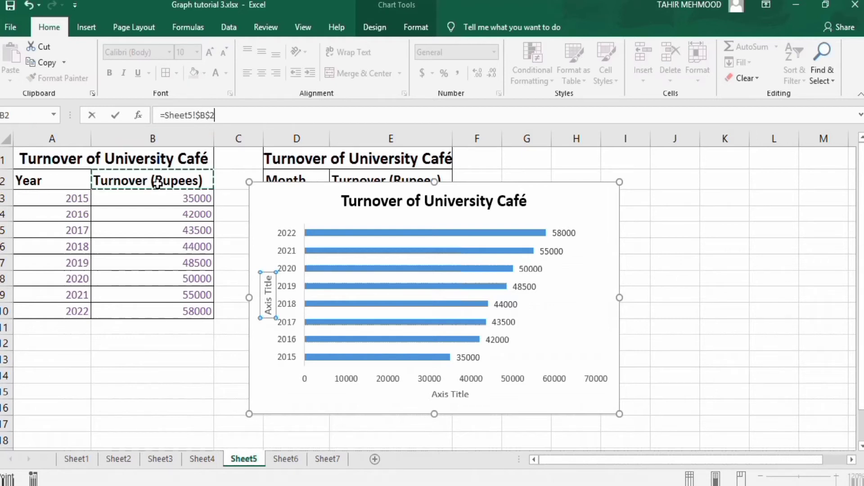
pyautogui.press('Return')
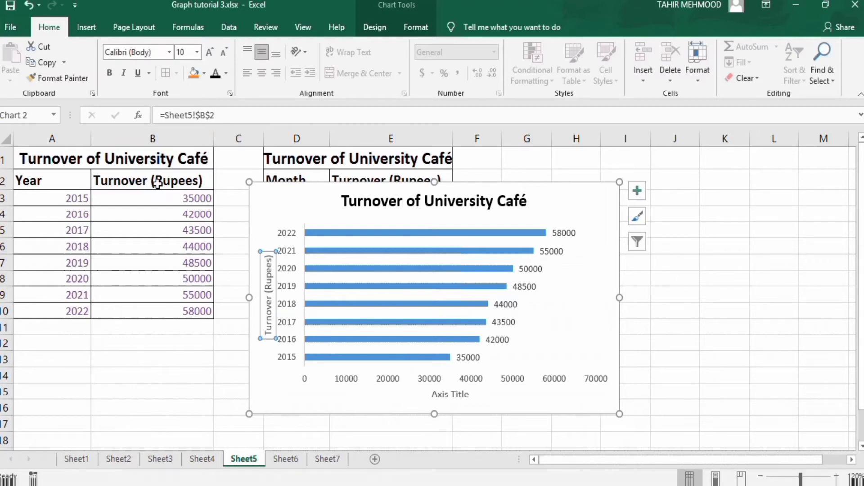
# Format the vertical axis title in bold black text at size 12
pyautogui.click(110, 73)
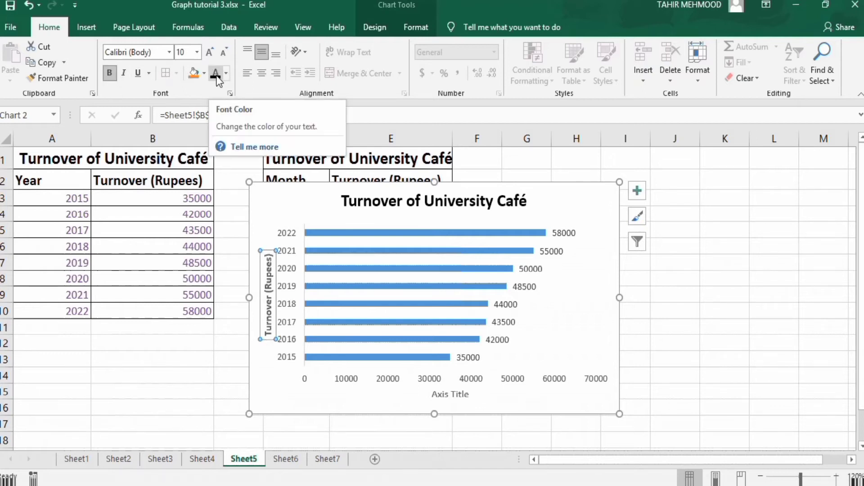
pyautogui.click(197, 53)
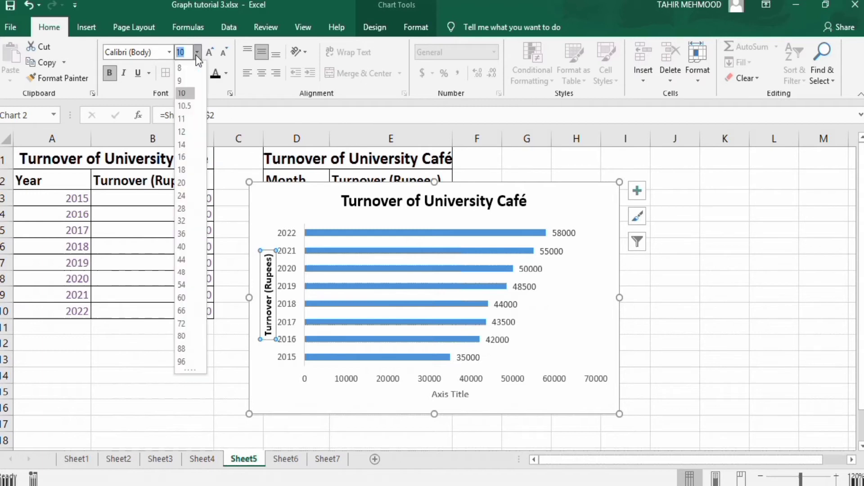
pyautogui.click(184, 130)
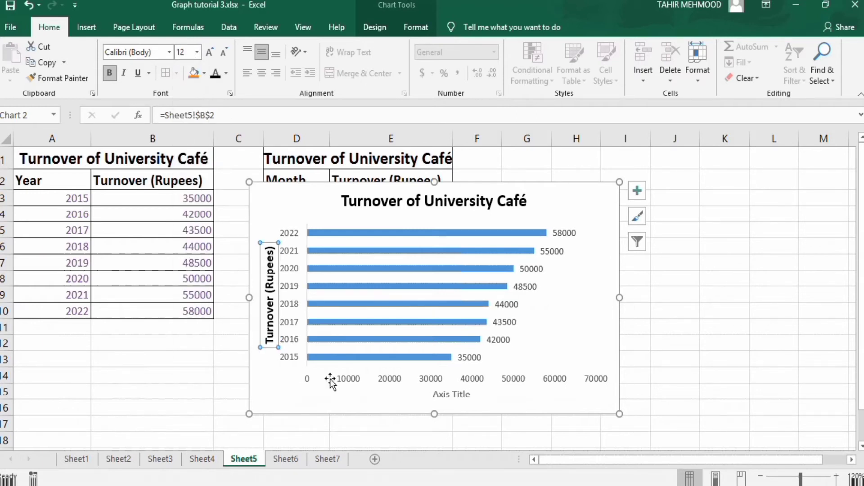
# Replace the horizontal axis title's placeholder text with Year
pyautogui.click(446, 396)
pyautogui.click(471, 394)
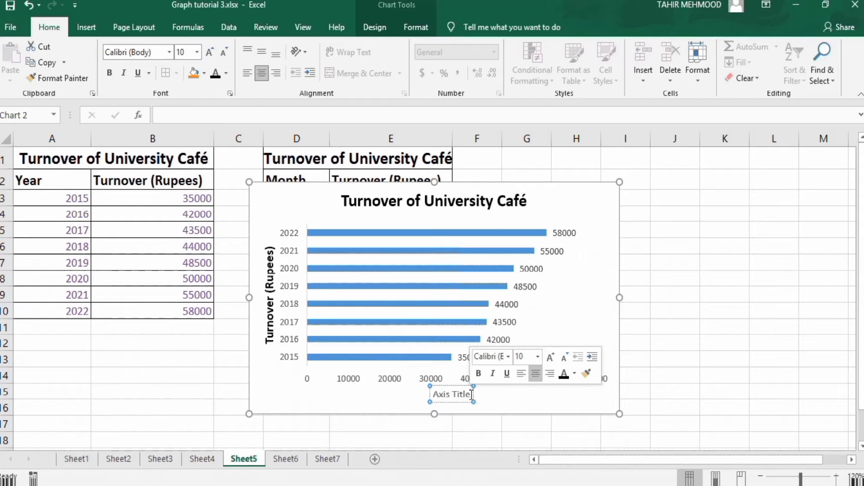
pyautogui.press('BackSpace')
pyautogui.press('BackSpace')
pyautogui.press('BackSpace')
pyautogui.press('BackSpace')
pyautogui.press('BackSpace')
pyautogui.press('BackSpace')
pyautogui.press('BackSpace')
pyautogui.press('BackSpace')
pyautogui.press('BackSpace')
pyautogui.press('BackSpace')
pyautogui.write('Year')
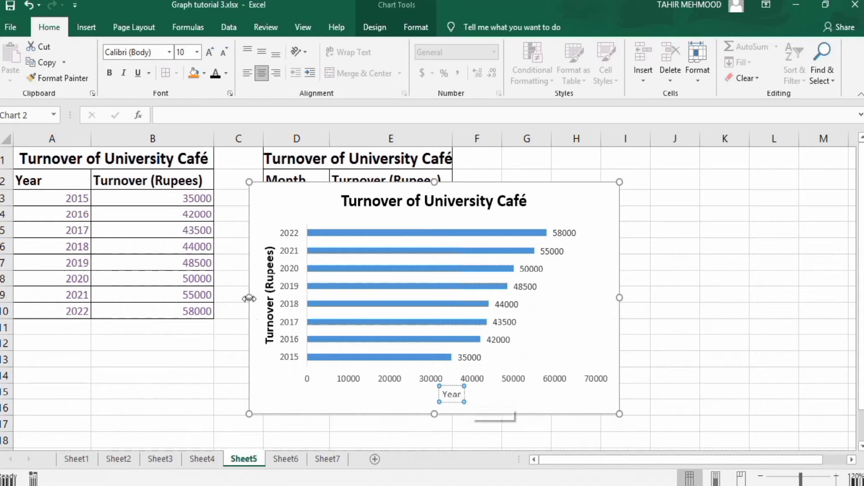
# Copy the vertical axis title's formatting onto the Year axis title with Format Painter
pyautogui.click(270, 298)
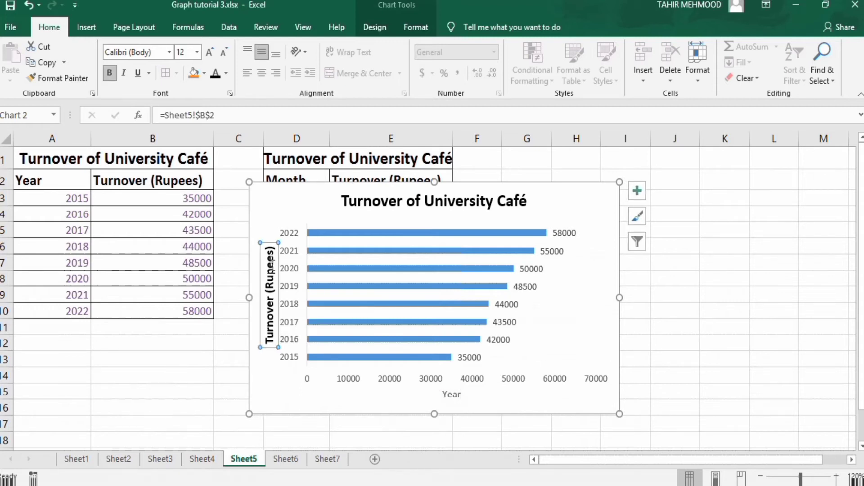
pyautogui.click(52, 77)
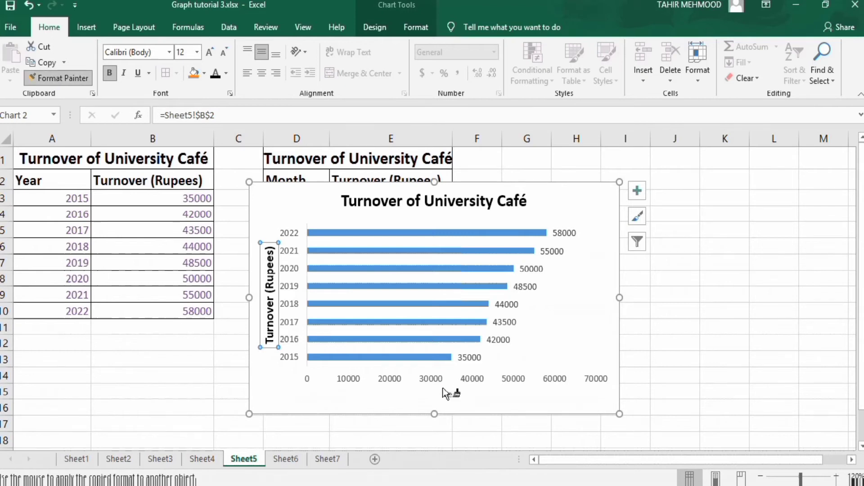
pyautogui.click(455, 394)
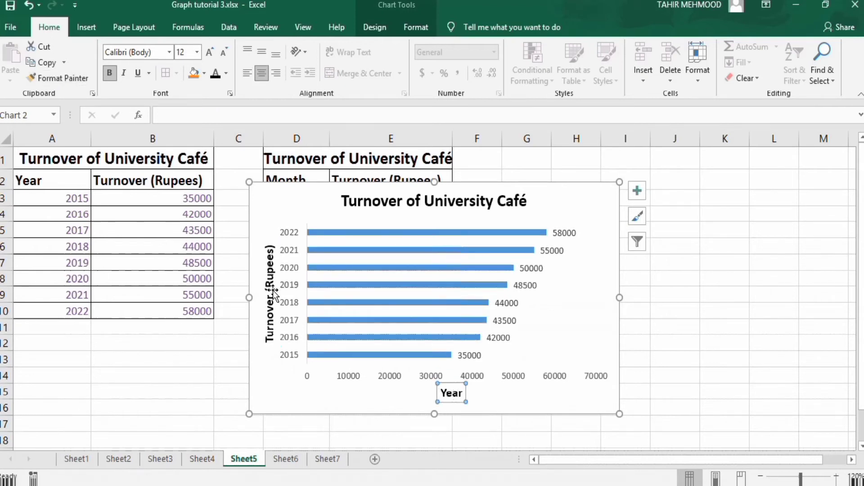
# Set both the major and minor tick marks of the vertical category axis to Outside
pyautogui.click(288, 253)
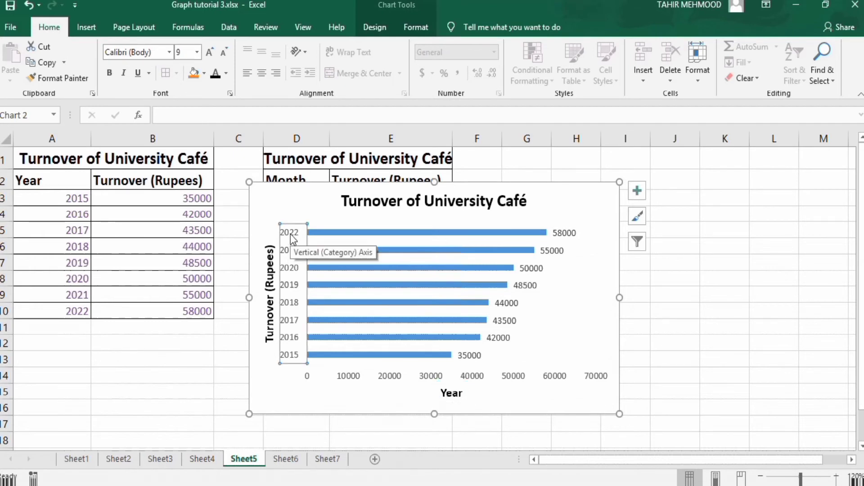
pyautogui.rightClick(293, 238)
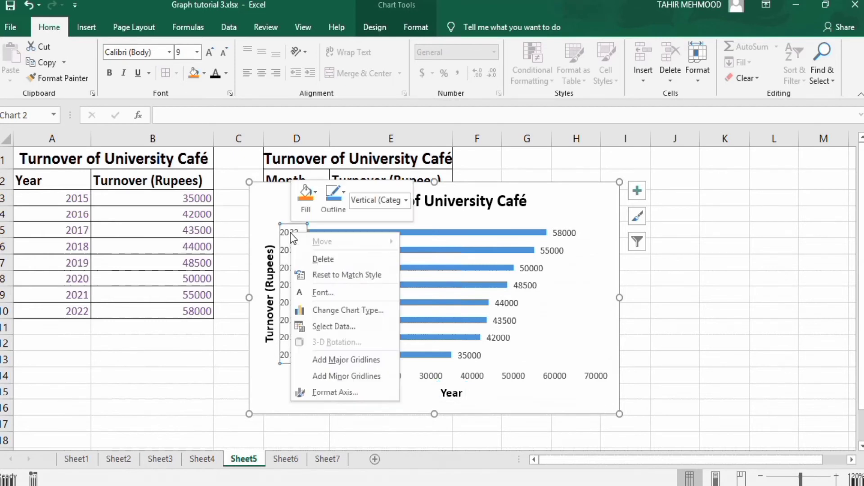
pyautogui.click(329, 392)
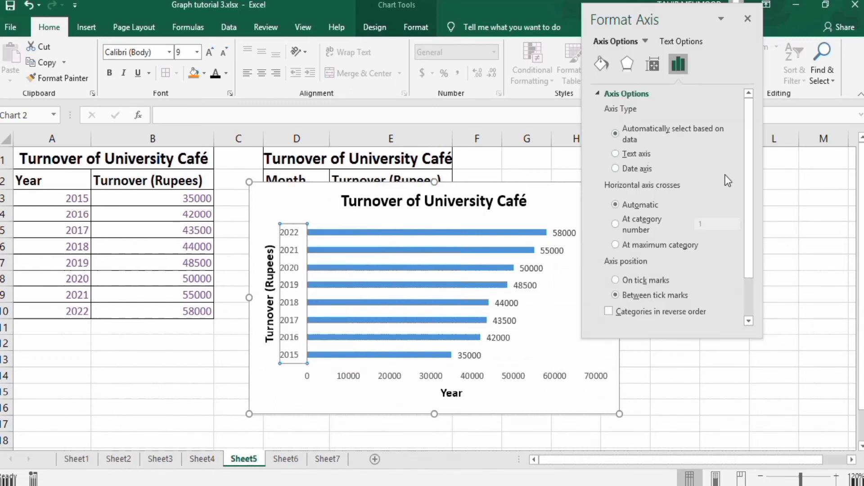
pyautogui.moveTo(750, 207); pyautogui.dragTo(744, 277)
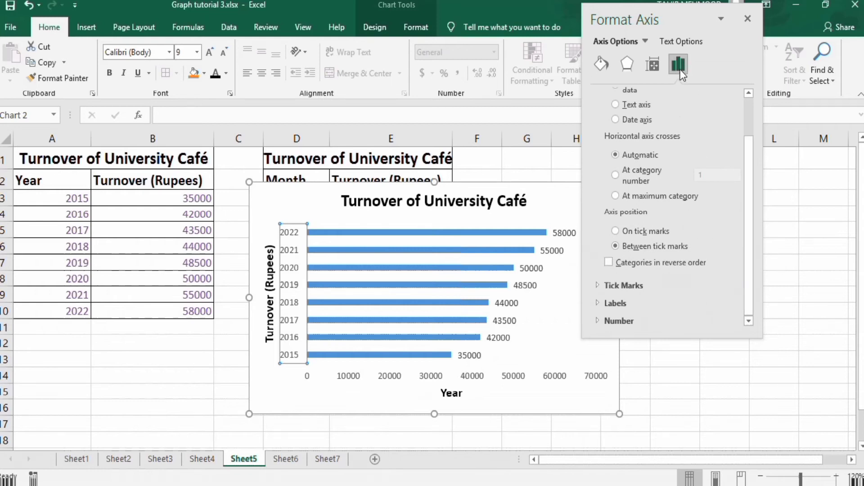
pyautogui.click(635, 285)
pyautogui.moveTo(748, 261); pyautogui.dragTo(750, 294)
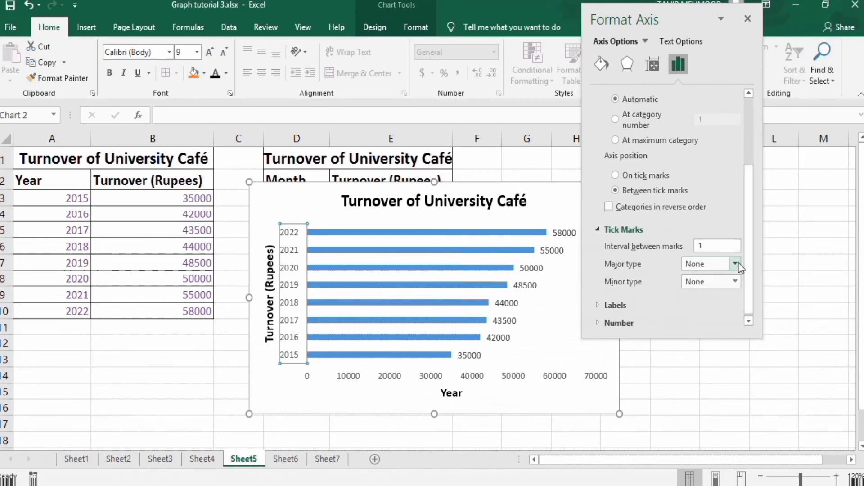
pyautogui.click(736, 264)
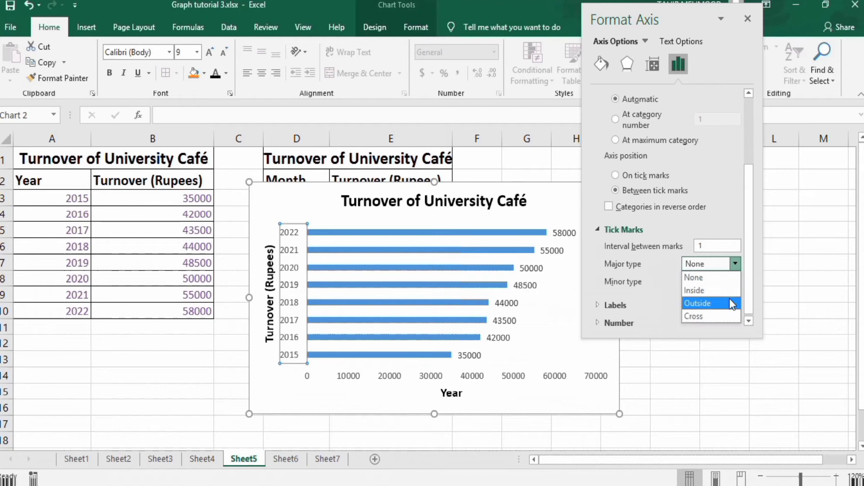
pyautogui.click(730, 299)
pyautogui.click(735, 282)
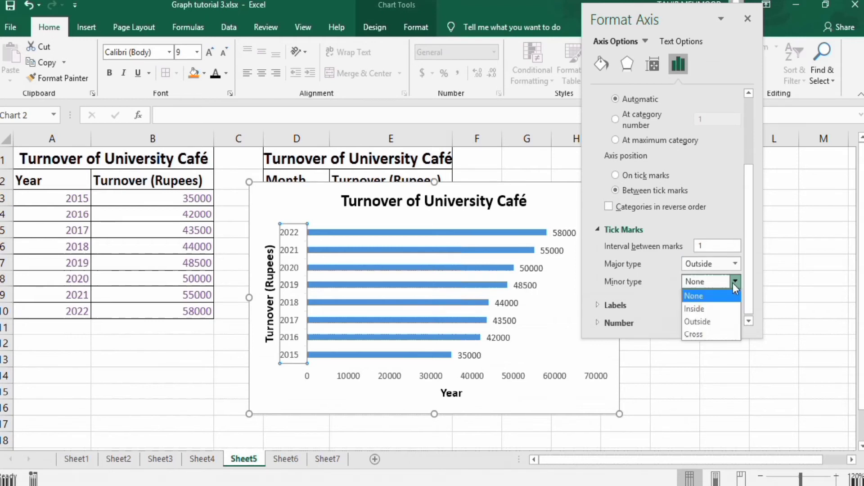
pyautogui.click(726, 320)
# Give the vertical axis a black line 1.5 pt wide and make its year labels black at size 12
pyautogui.moveTo(750, 296); pyautogui.dragTo(758, 196)
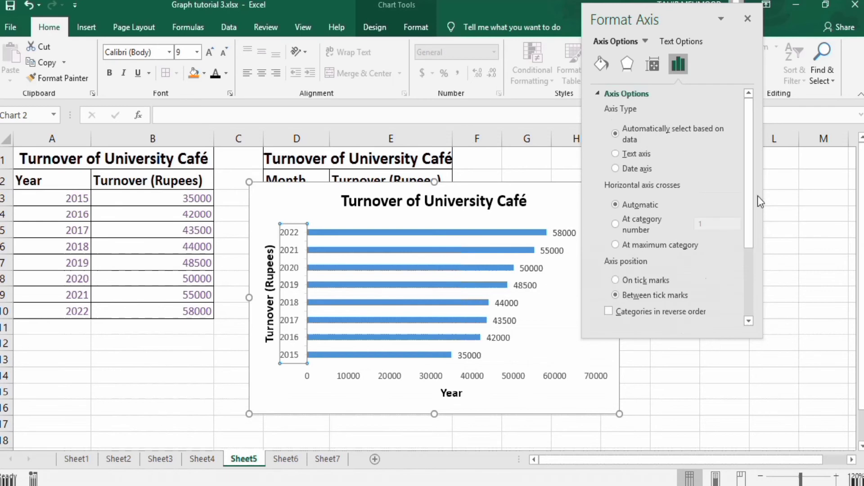
pyautogui.click(602, 71)
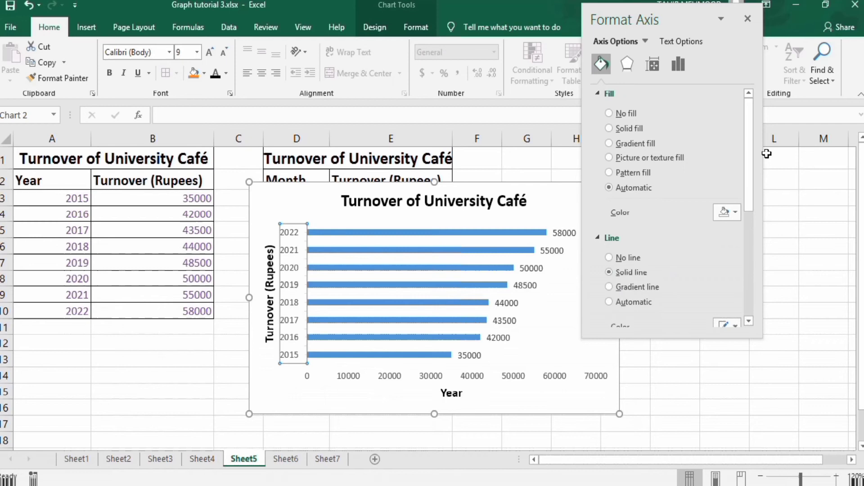
pyautogui.moveTo(751, 161); pyautogui.dragTo(751, 211)
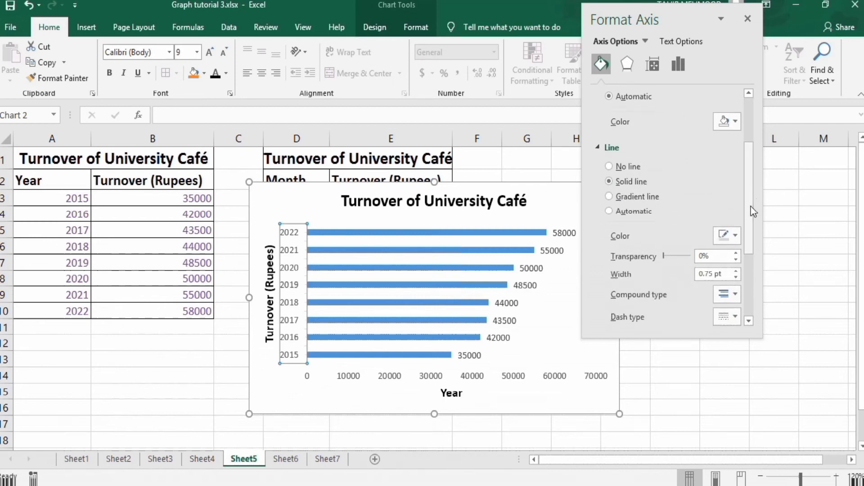
pyautogui.click(736, 234)
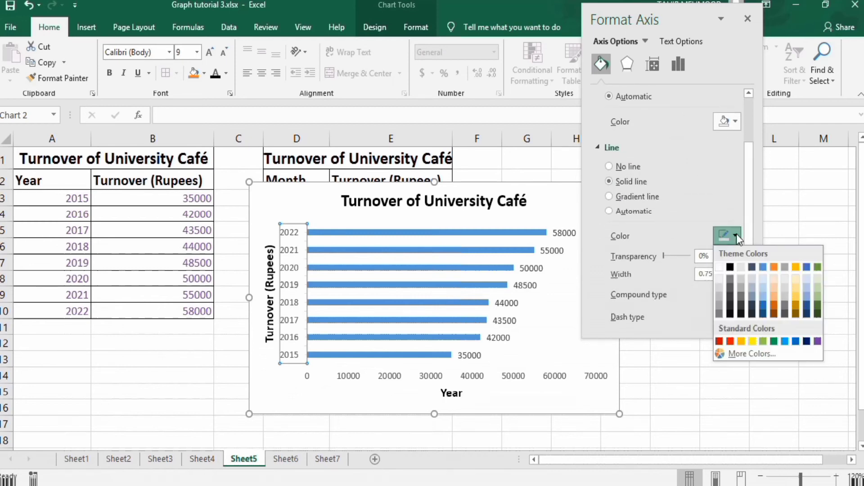
pyautogui.click(730, 267)
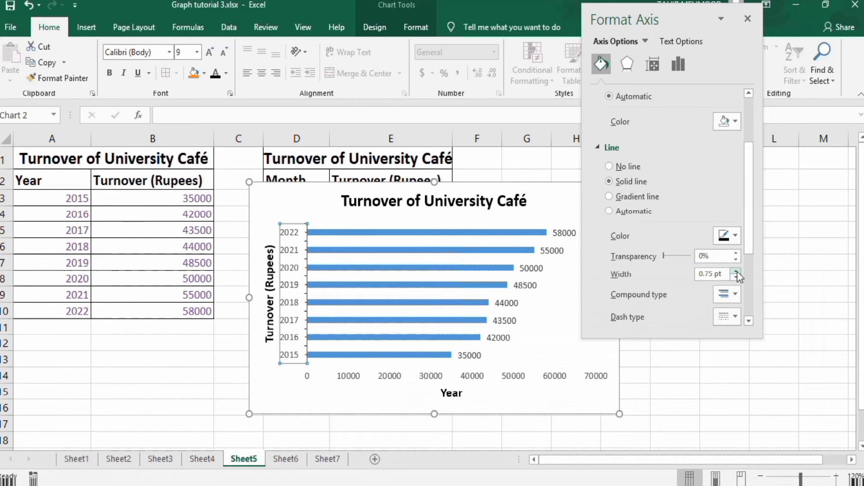
pyautogui.click(736, 272)
pyautogui.click(736, 272)
pyautogui.click(737, 272)
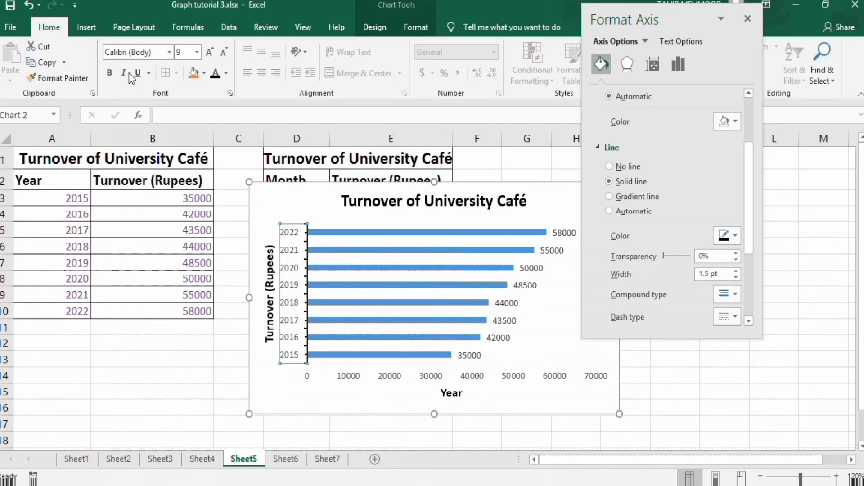
pyautogui.click(197, 52)
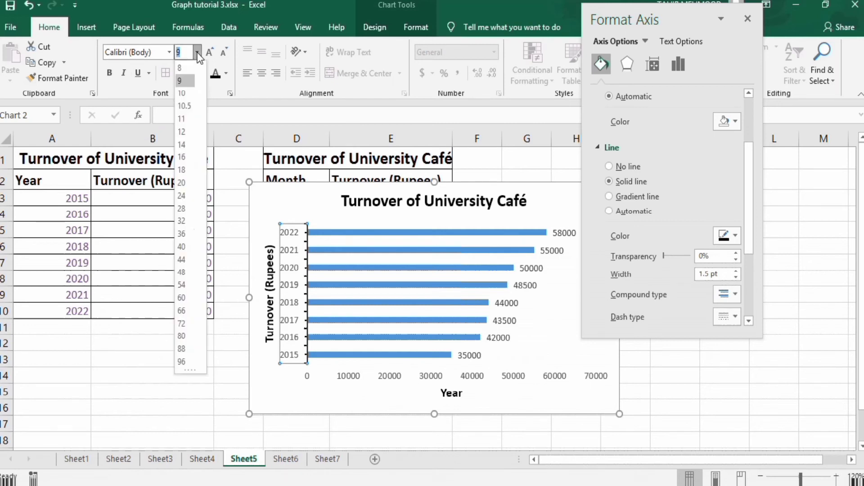
pyautogui.click(186, 132)
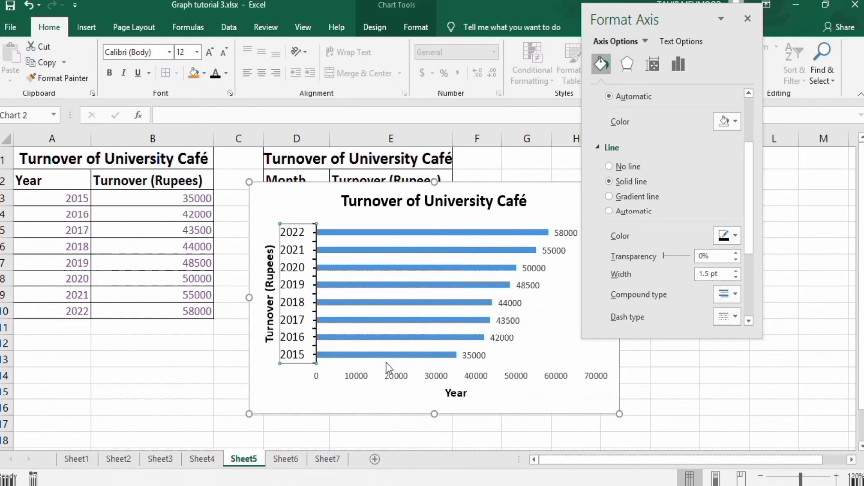
# Give the horizontal value axis a solid black line 1.5 pt wide
pyautogui.click(362, 380)
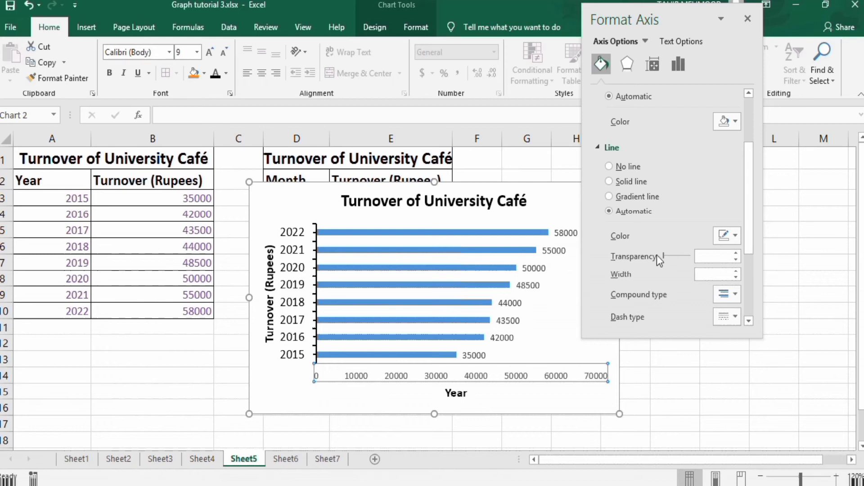
pyautogui.click(610, 181)
pyautogui.click(736, 270)
pyautogui.click(737, 270)
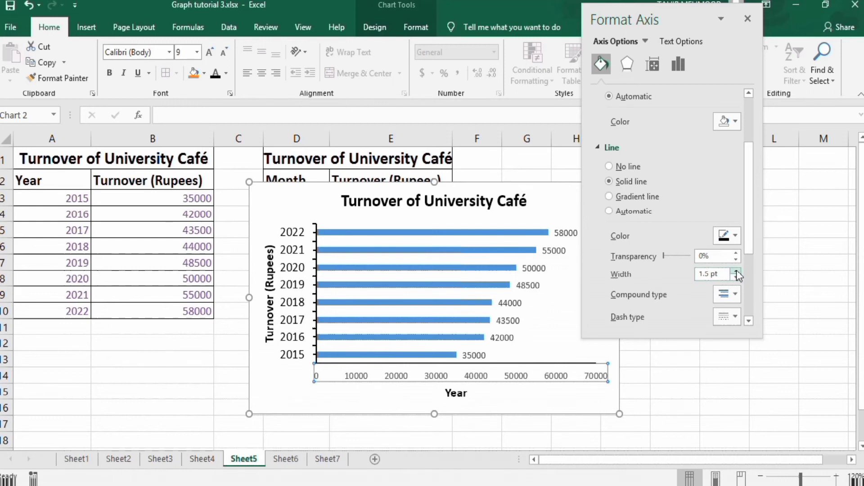
# Set both the major and minor tick marks of the horizontal value axis to Outside
pyautogui.click(681, 62)
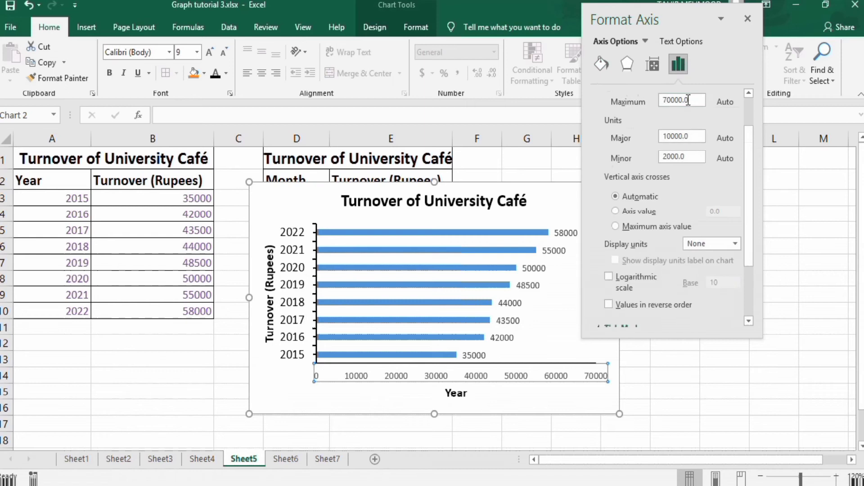
pyautogui.scroll(-3, 747, 180)
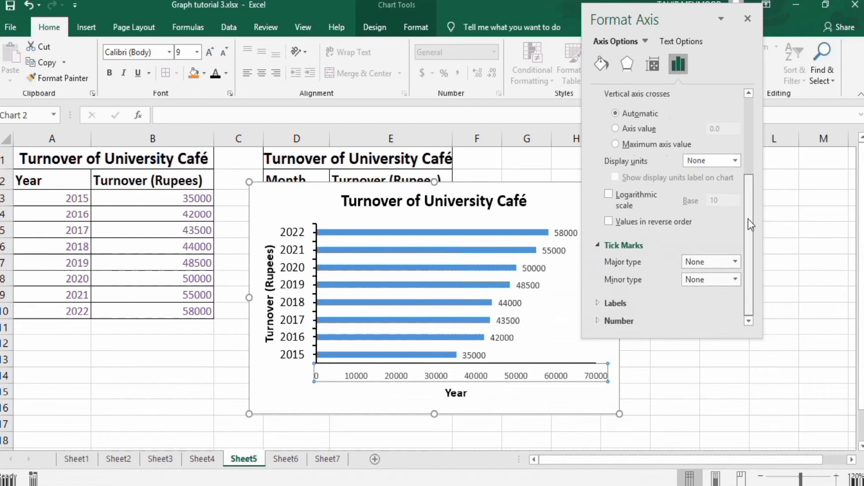
pyautogui.click(735, 261)
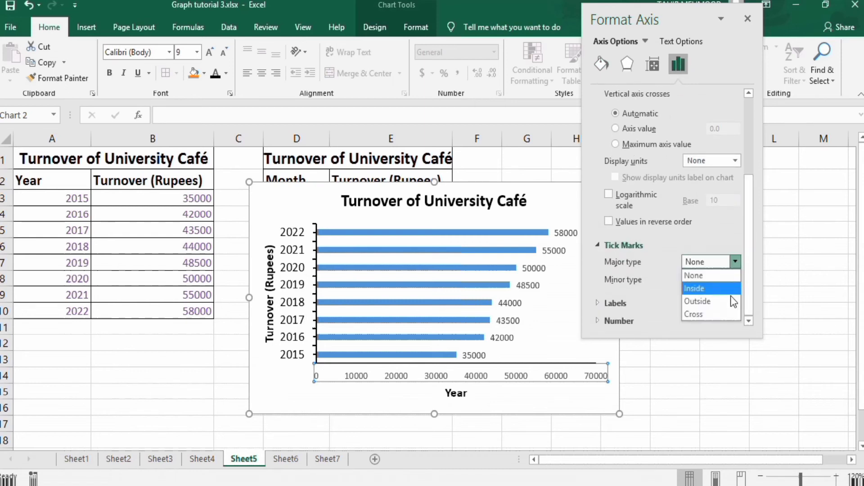
pyautogui.click(729, 301)
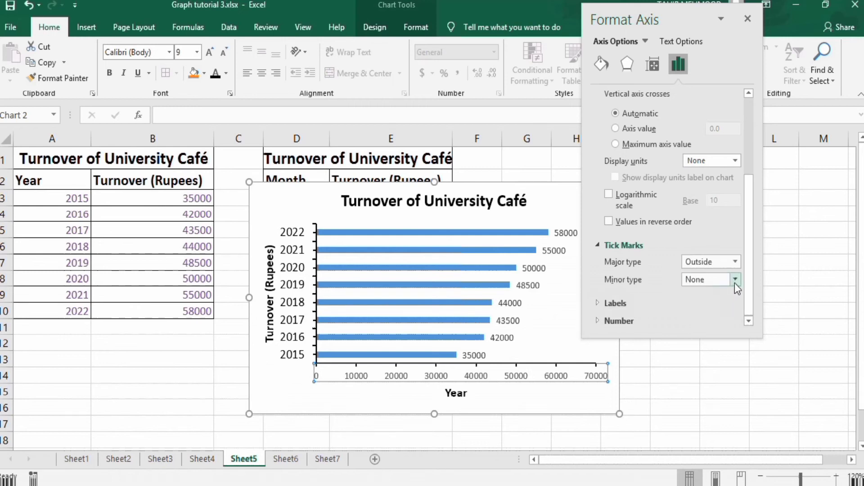
pyautogui.click(735, 280)
pyautogui.click(734, 319)
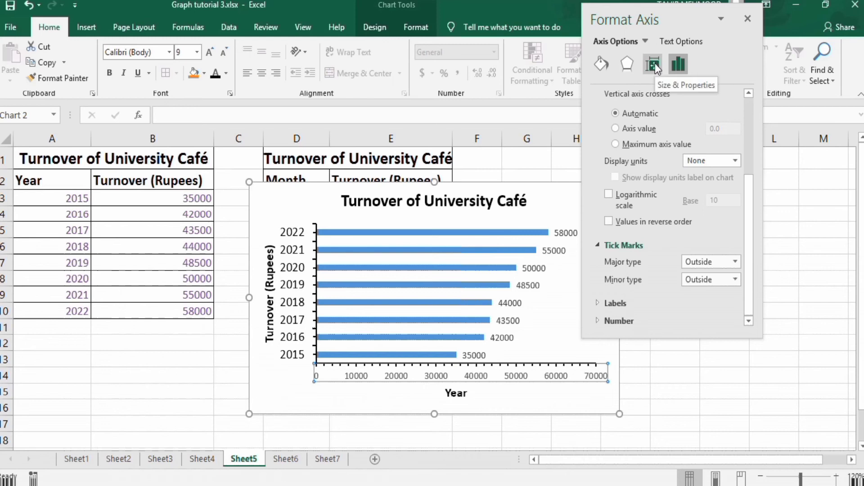
# Set the horizontal value axis's maximum bound to 60000 and close the formatting pane
pyautogui.moveTo(753, 211); pyautogui.dragTo(753, 105)
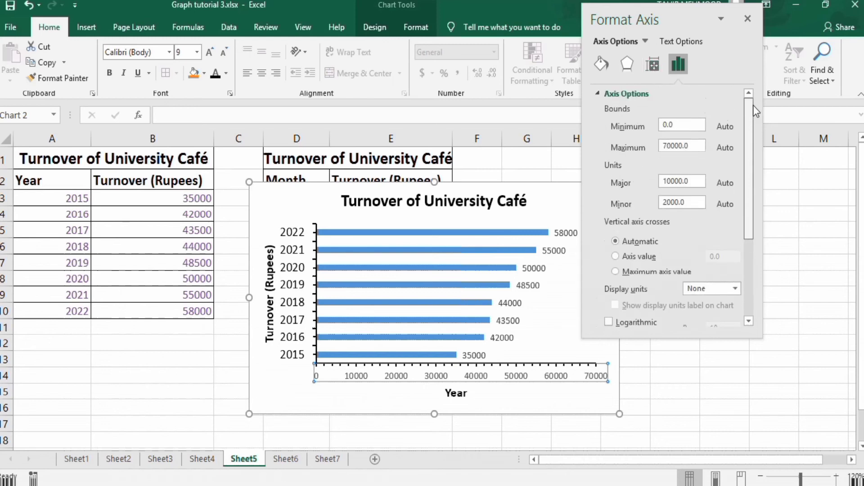
pyautogui.click(667, 147)
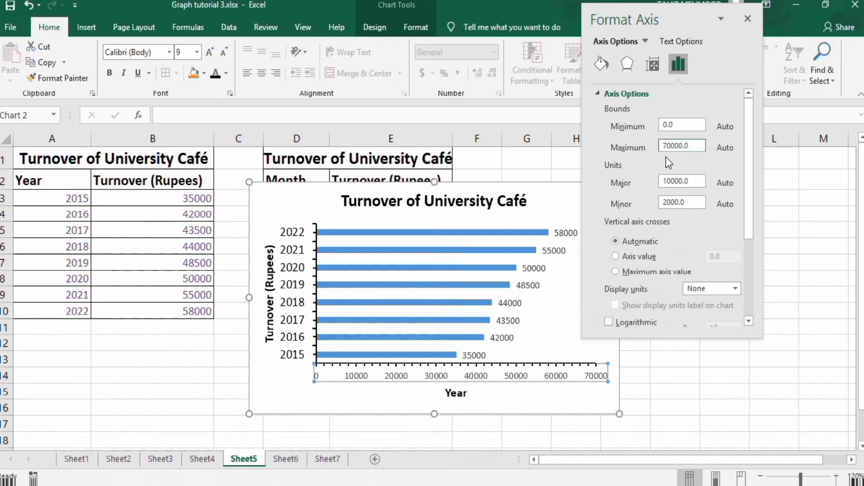
pyautogui.write('6')
pyautogui.click(682, 371)
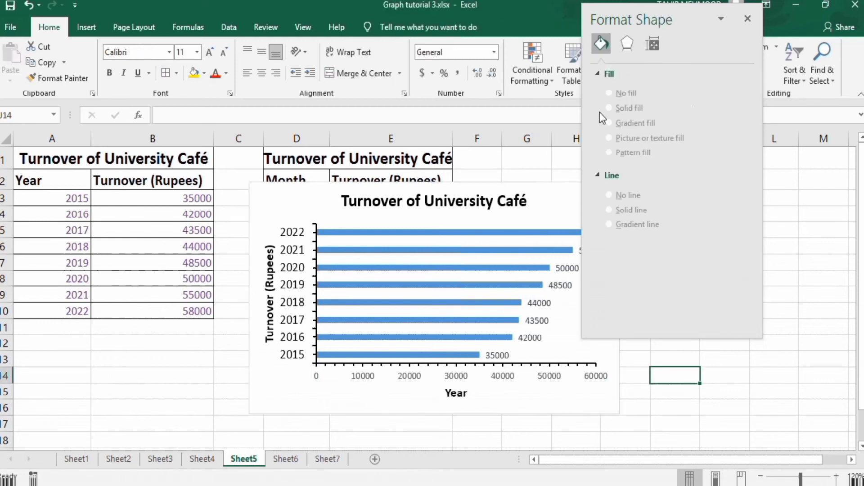
pyautogui.click(748, 19)
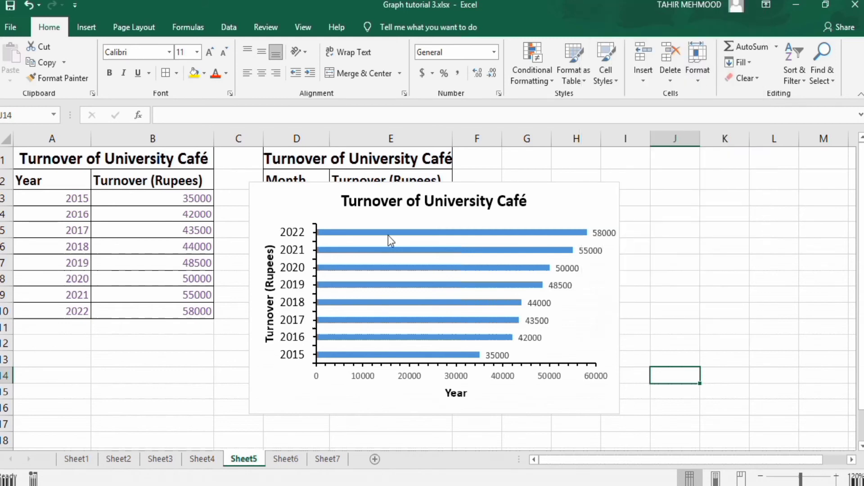
# Copy the vertical year axis's formatting onto the horizontal value axis with Format Painter
pyautogui.click(294, 257)
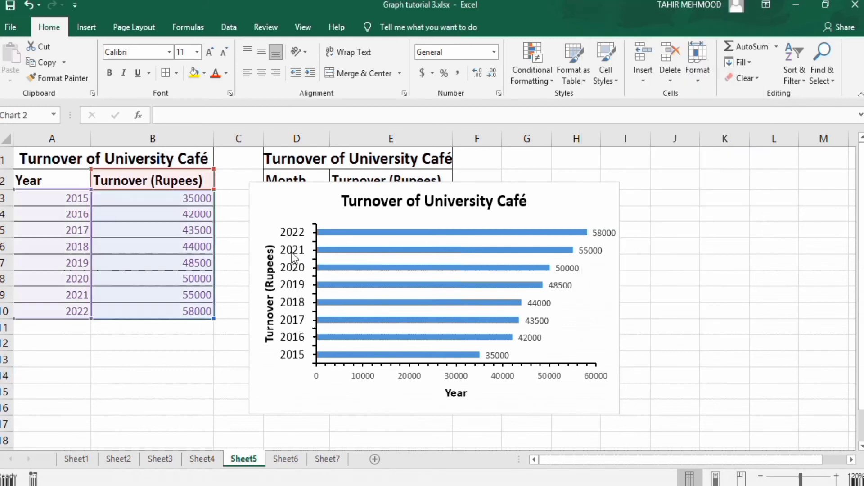
pyautogui.click(66, 77)
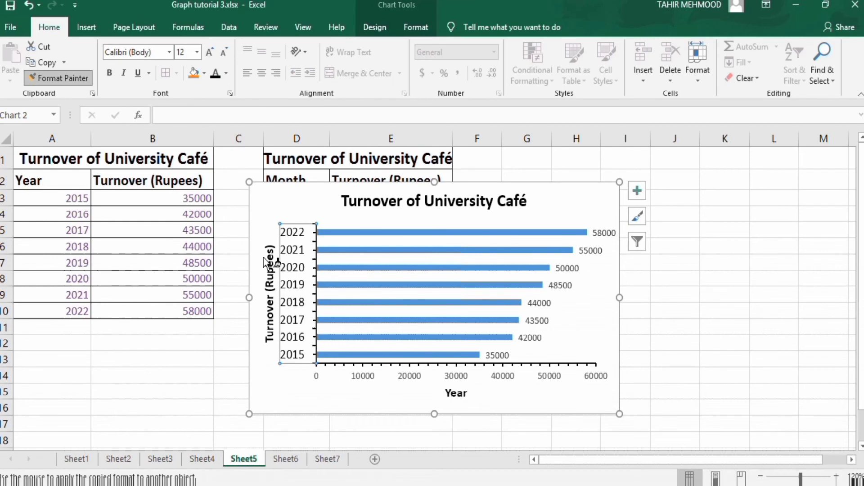
pyautogui.click(357, 375)
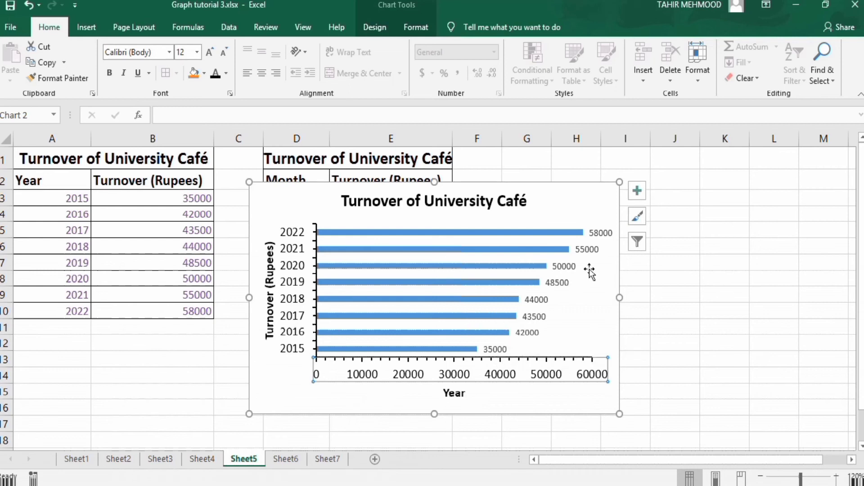
# Set the font size of the bars' data labels to 10
pyautogui.click(586, 251)
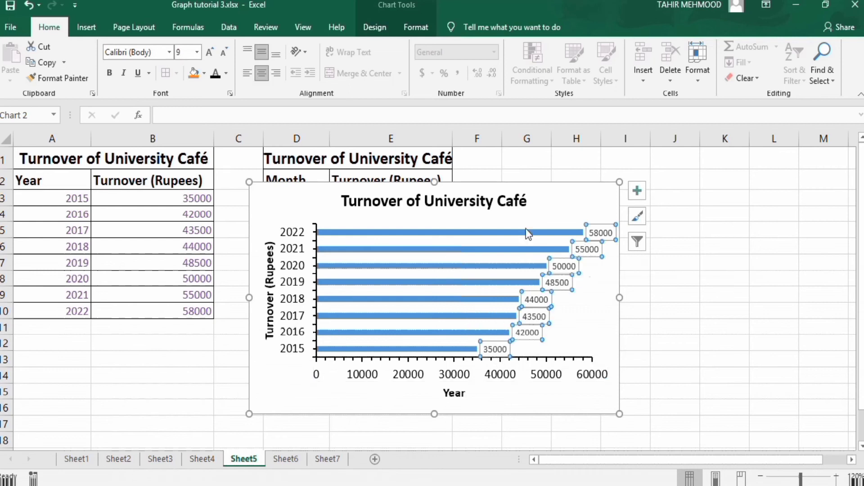
pyautogui.click(197, 52)
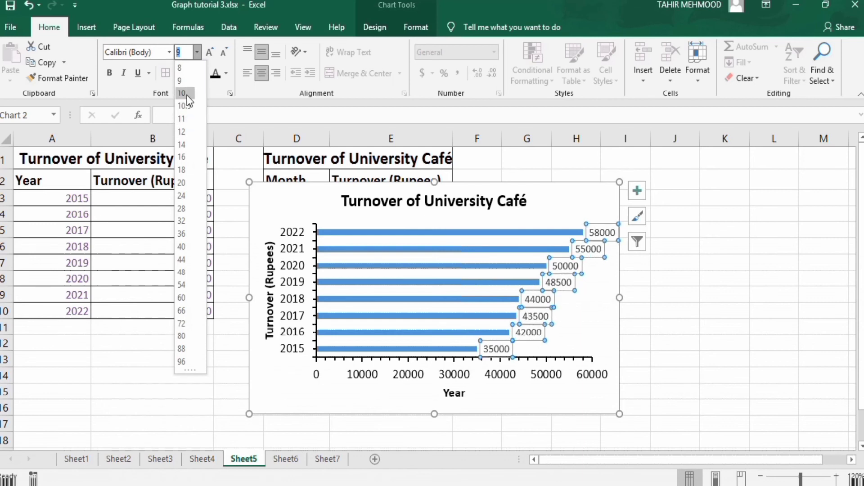
pyautogui.click(187, 95)
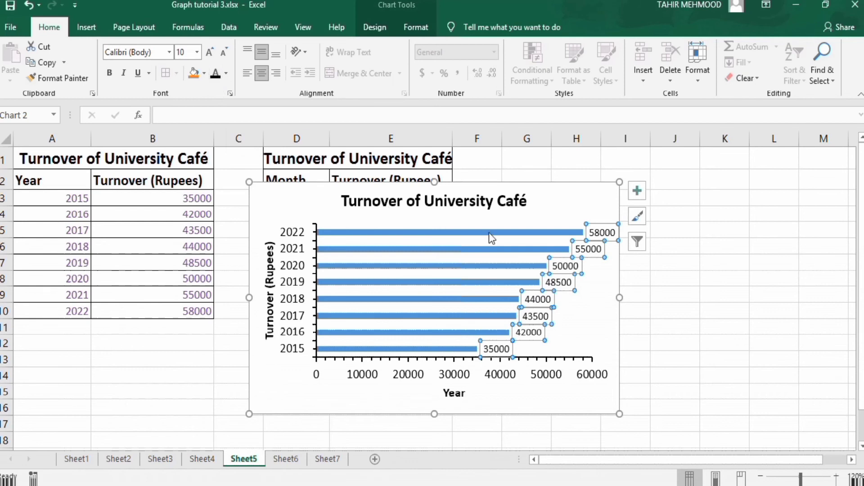
# Thicken the turnover bars by setting the data series' gap width to 100%
pyautogui.click(465, 232)
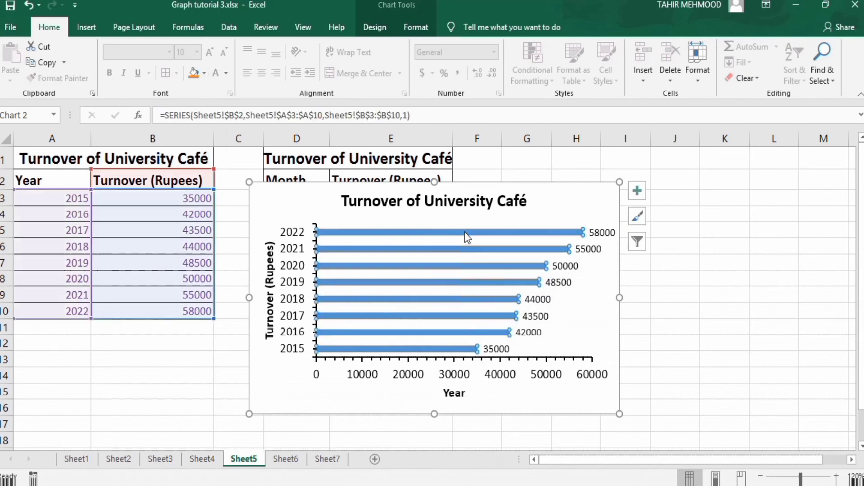
pyautogui.rightClick(465, 231)
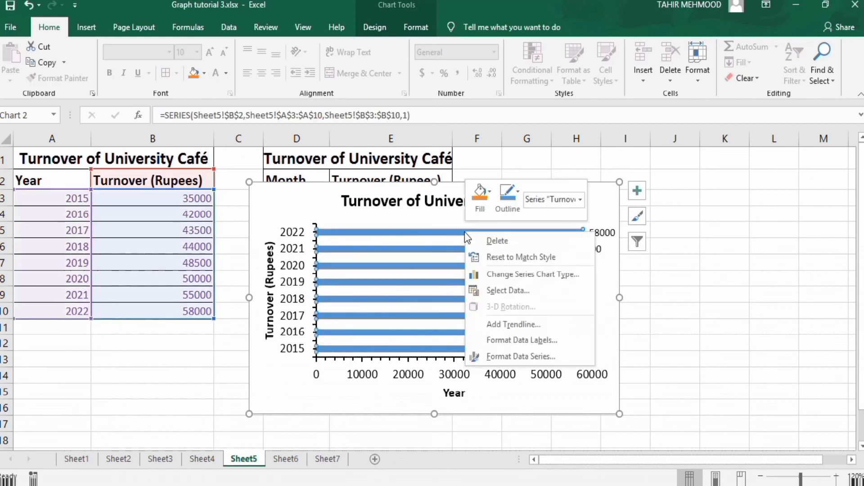
pyautogui.click(526, 356)
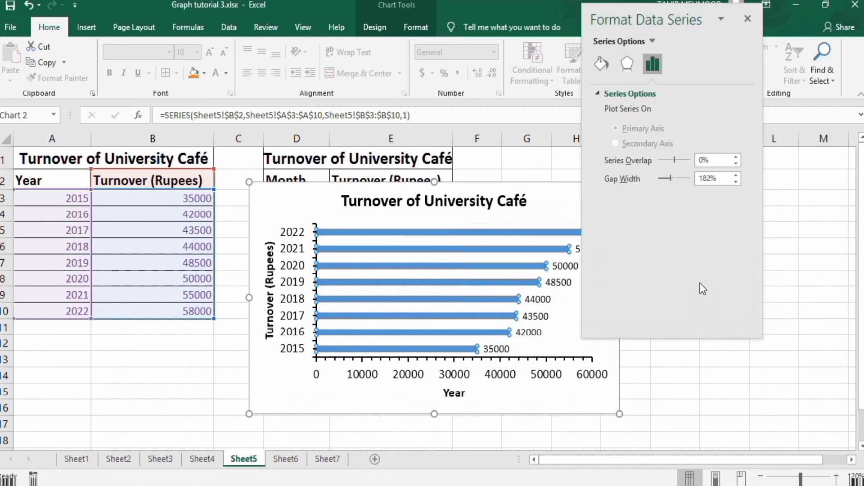
pyautogui.click(711, 179)
pyautogui.press('BackSpace')
pyautogui.press('BackSpace')
pyautogui.click(721, 377)
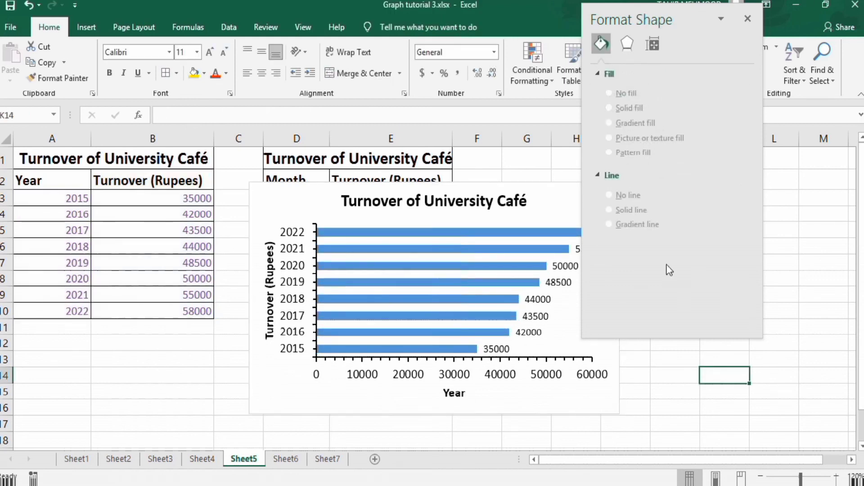
# Fill the turnover bars with solid red from the standard colors
pyautogui.click(500, 232)
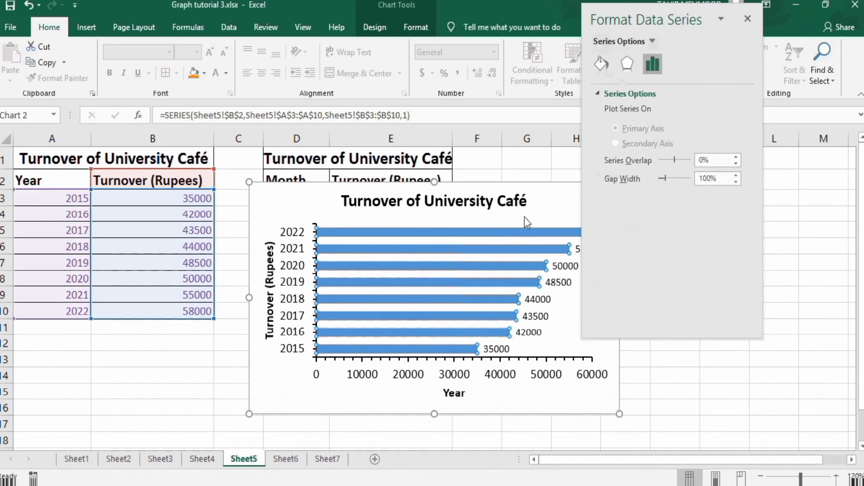
pyautogui.click(596, 61)
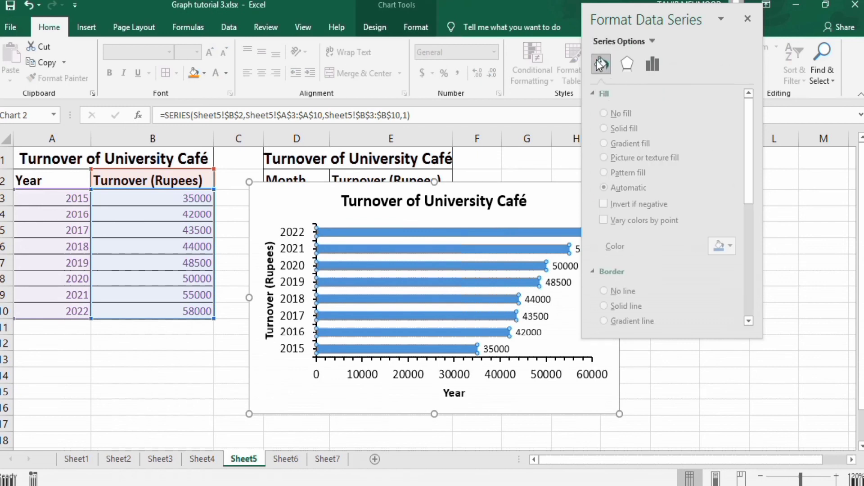
pyautogui.click(735, 247)
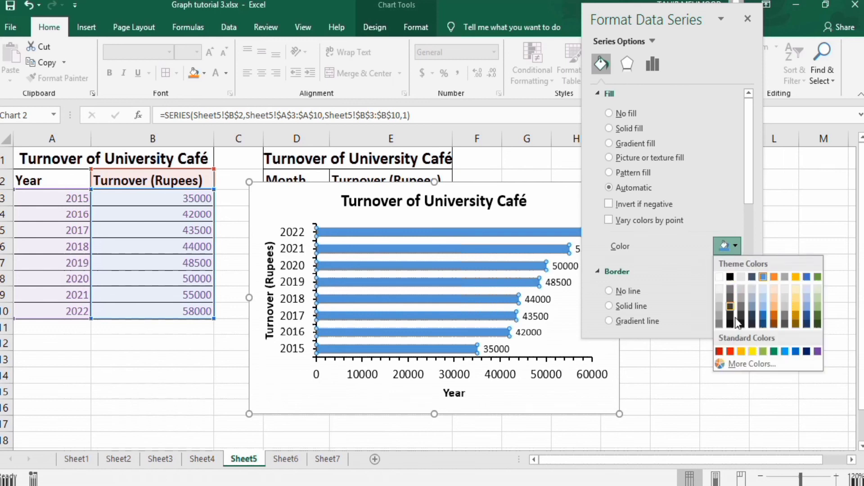
pyautogui.click(730, 351)
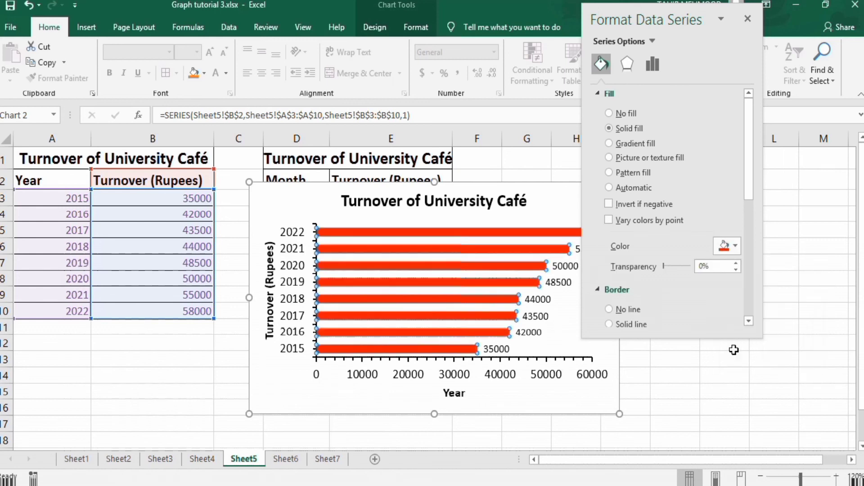
# Give the turnover bars a solid black border line, close the formatting pane and deselect the chart
pyautogui.moveTo(752, 164); pyautogui.dragTo(752, 213)
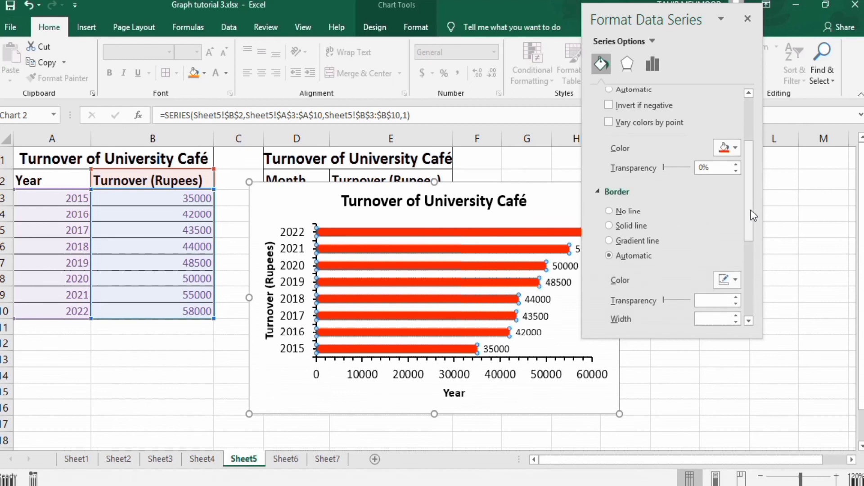
pyautogui.click(610, 226)
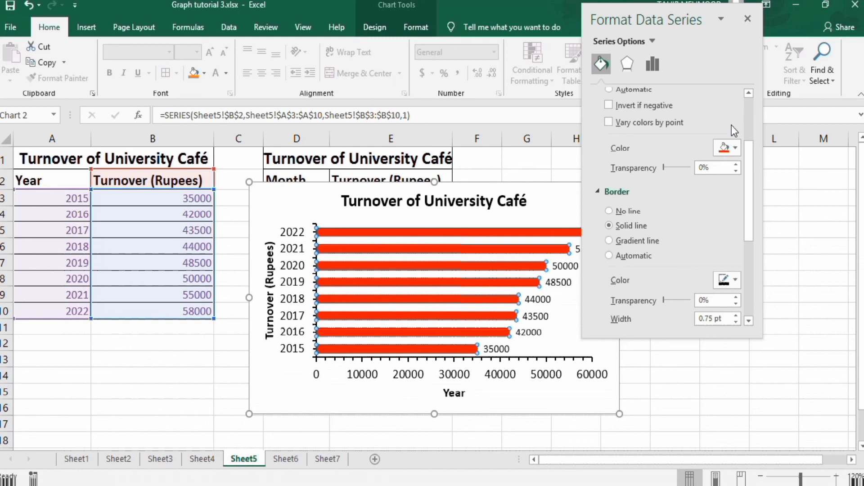
pyautogui.click(748, 19)
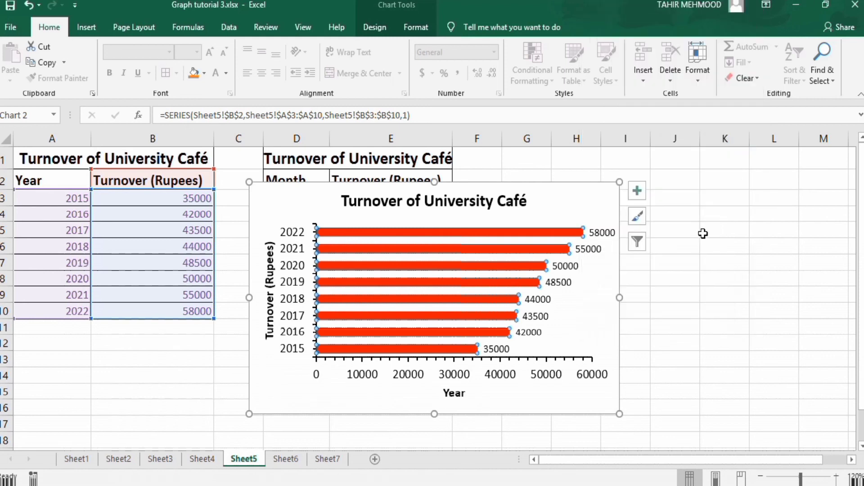
pyautogui.click(674, 350)
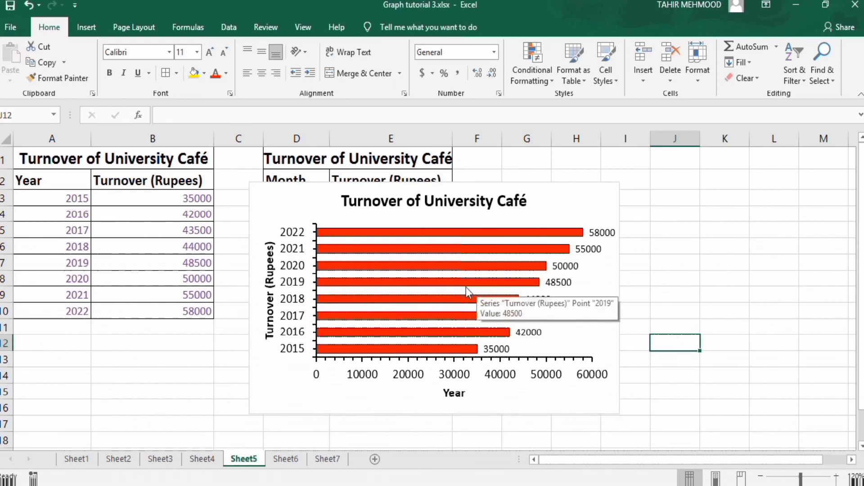
# Move the chart to the right and enlarge it to span about columns D to K and rows 1 to 17
pyautogui.click(550, 190)
pyautogui.moveTo(550, 190); pyautogui.dragTo(661, 187)
pyautogui.moveTo(544, 179); pyautogui.dragTo(543, 161)
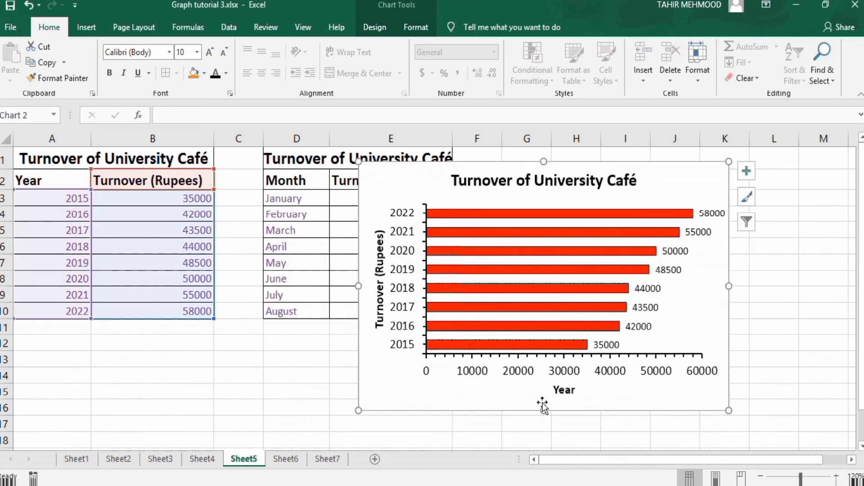
pyautogui.moveTo(544, 410); pyautogui.dragTo(544, 431)
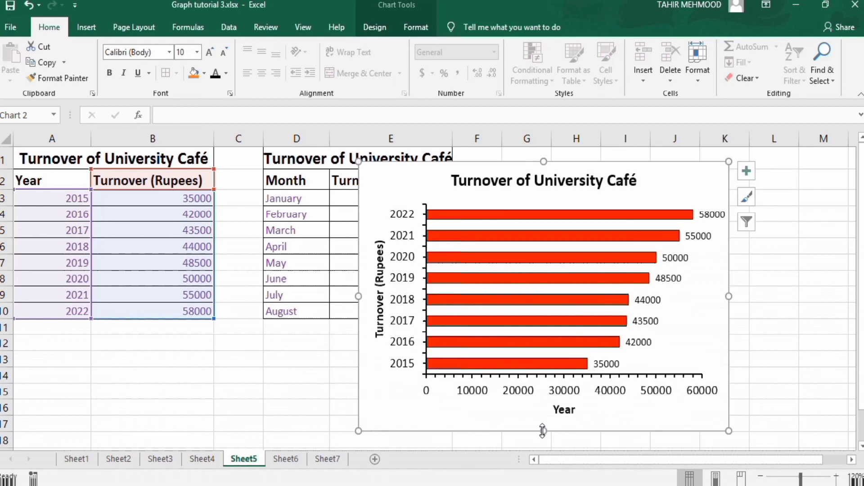
pyautogui.moveTo(360, 296); pyautogui.dragTo(280, 297)
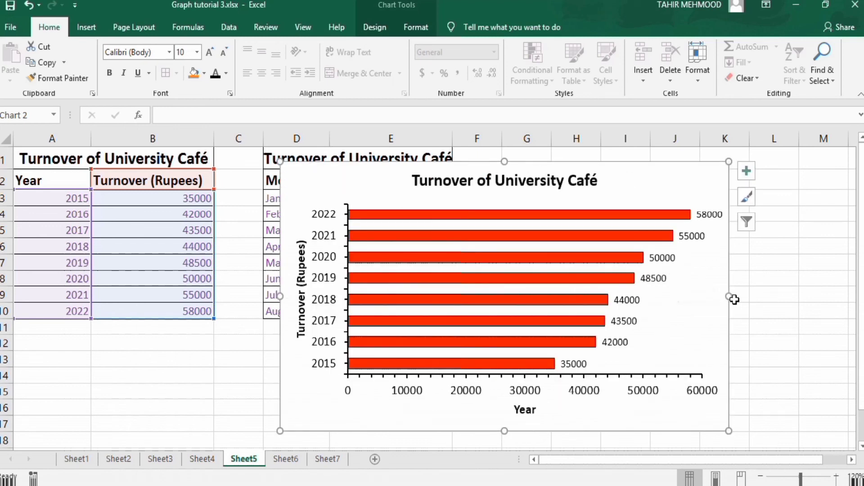